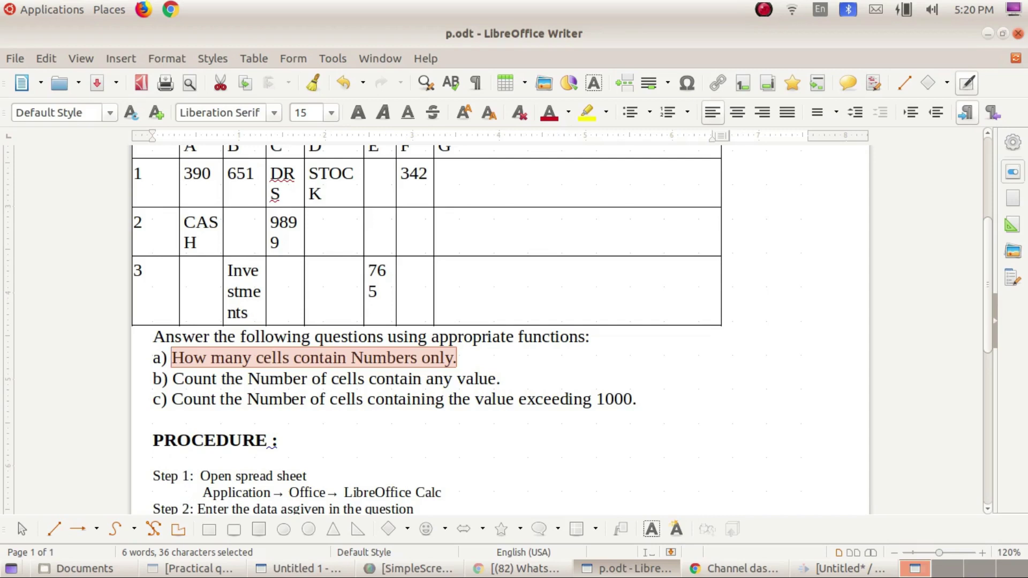
Switch to the Untitled 1 Calc spreadsheet and hide the question text in A6:F8 with a near-white font color.
key("alt+Tab")
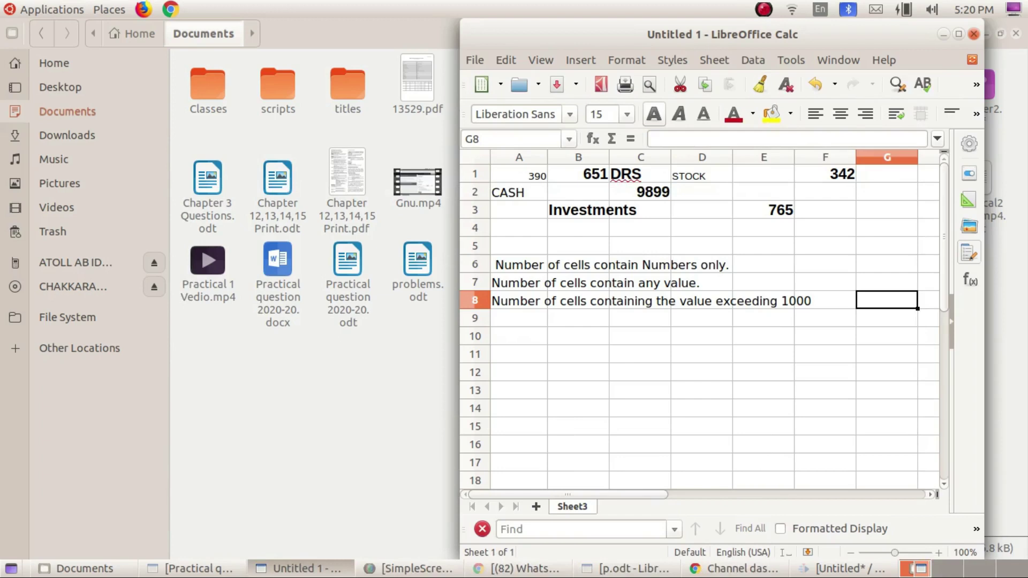
left_click_drag(518, 265, 824, 300)
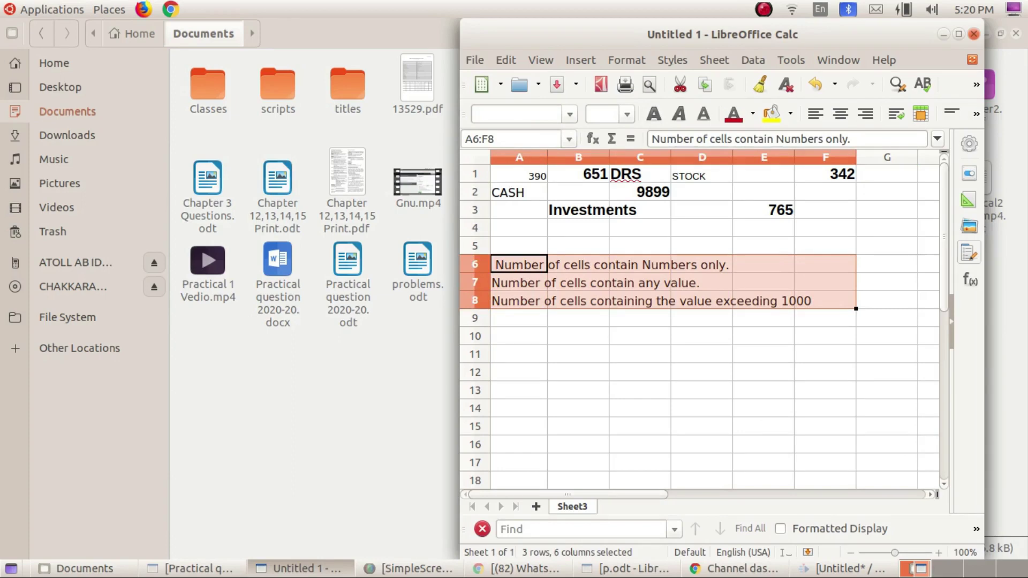
left_click(753, 113)
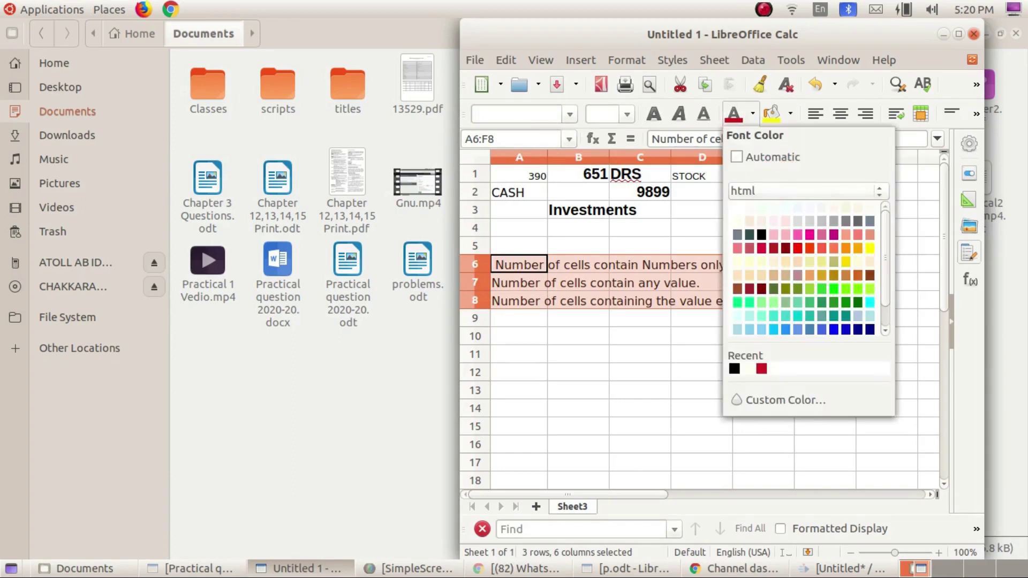
left_click(737, 220)
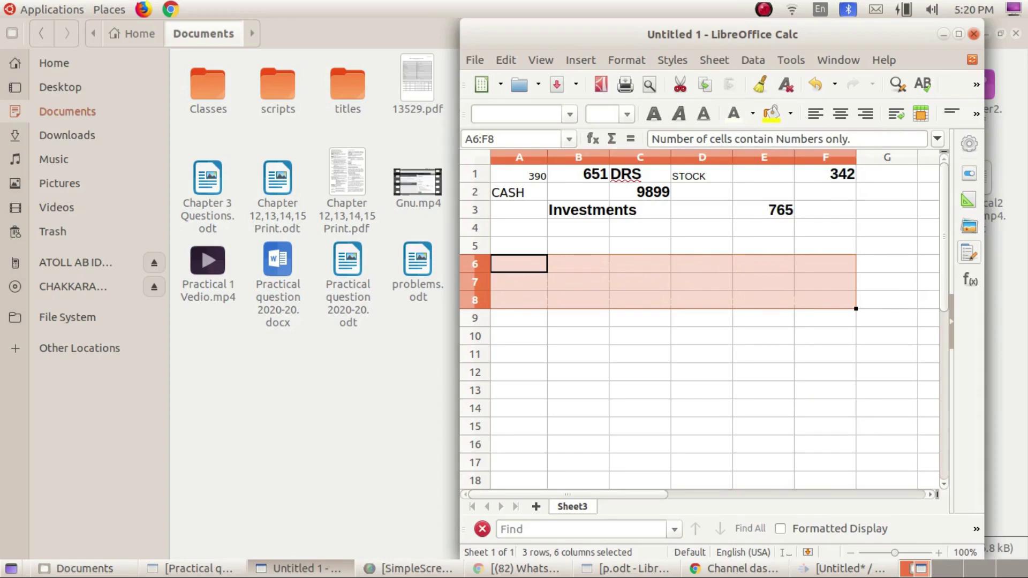
key("super+Up")
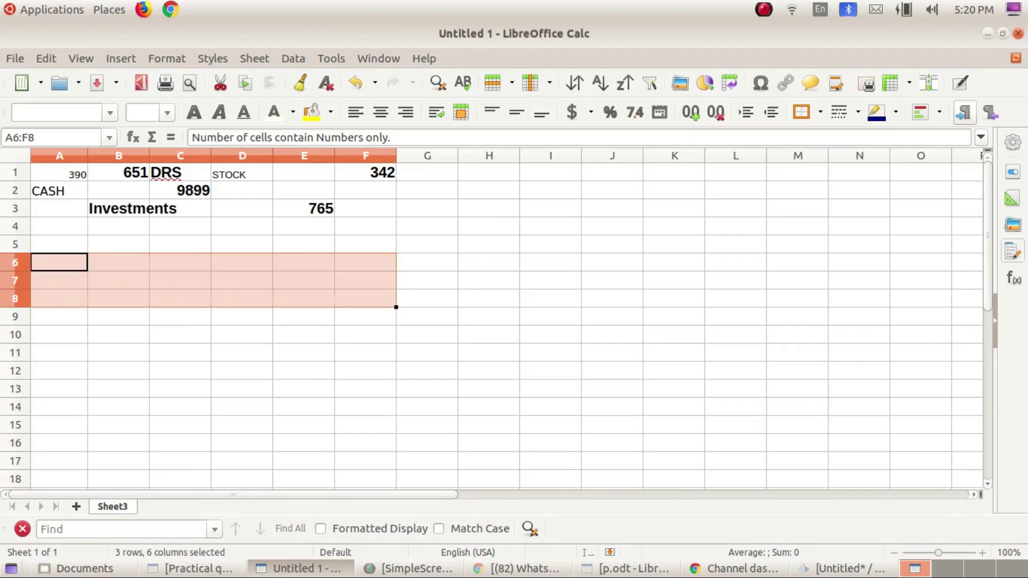
Set the font size of A1:G3 to 16 and increase the height of rows 1 to 3.
left_click_drag(59, 172, 427, 208)
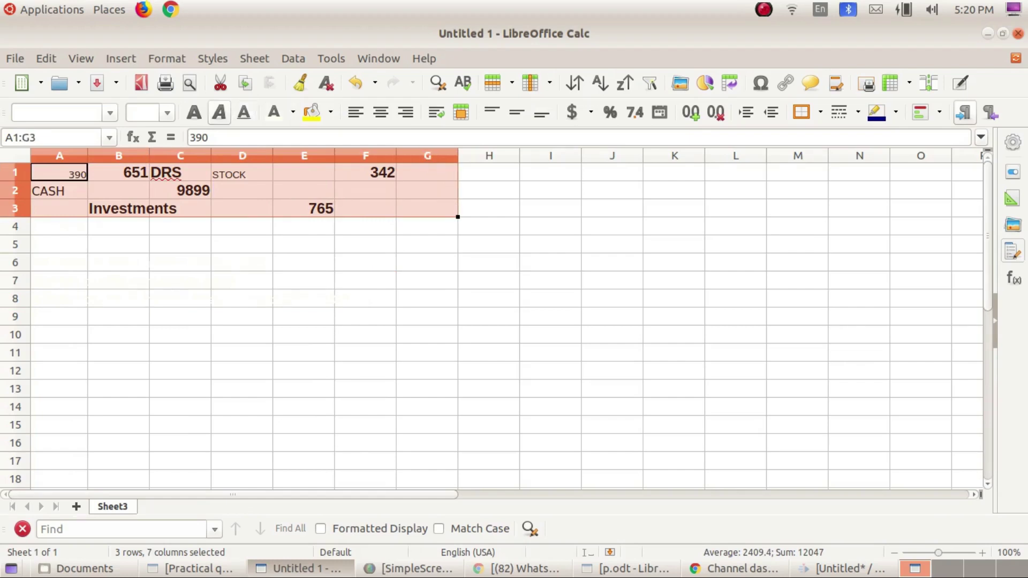
left_click(167, 113)
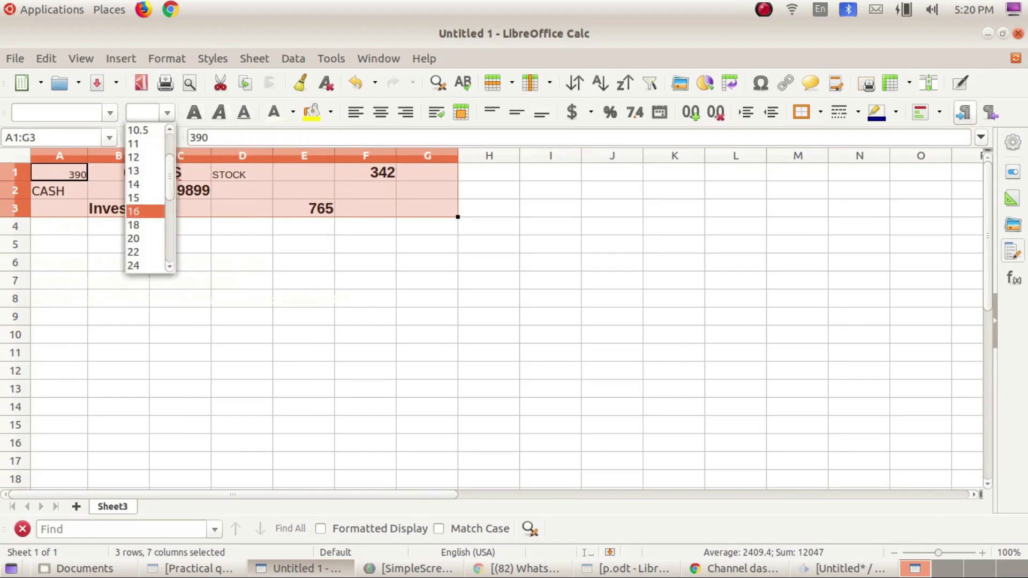
left_click(141, 210)
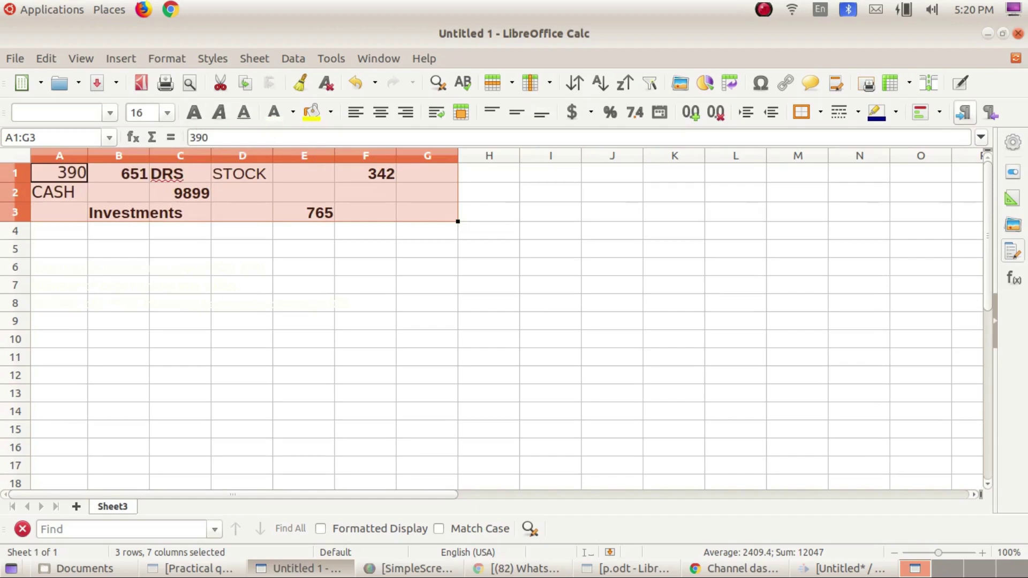
left_click_drag(15, 173, 15, 234)
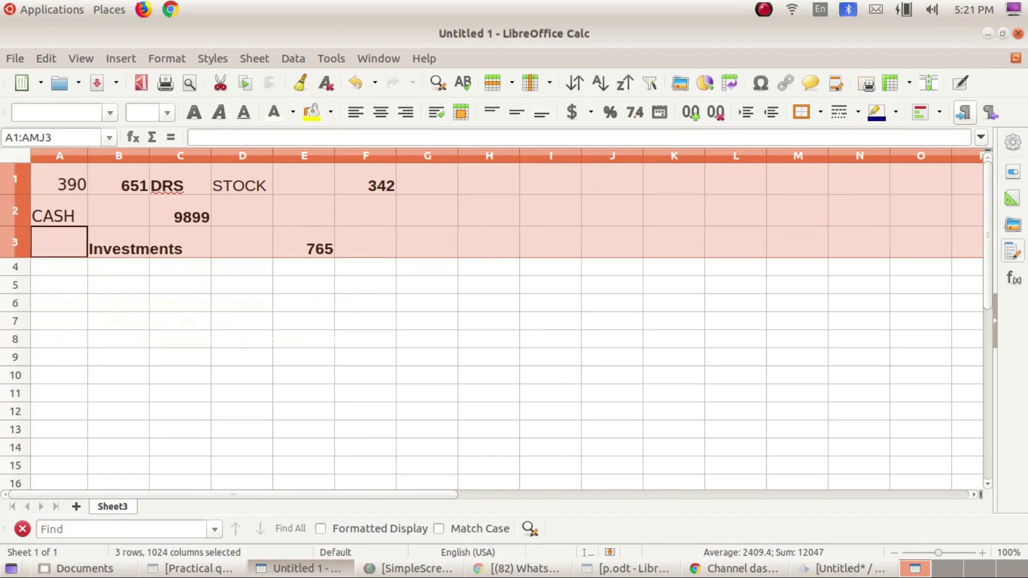
left_click(427, 302)
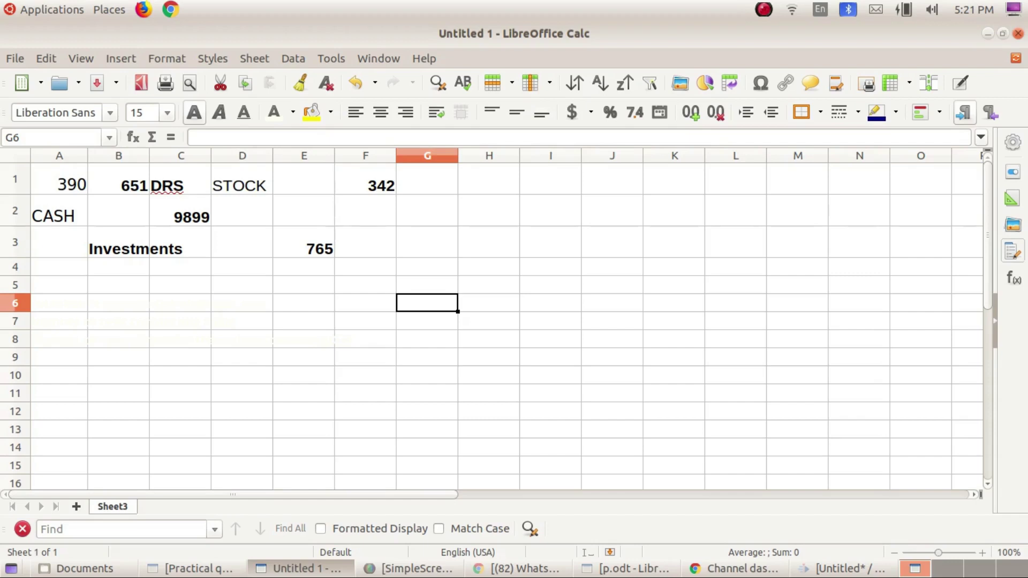
Set the font color of cells A4:F6 to black to reveal the first question.
left_click(59, 303)
left_click_drag(59, 266, 366, 303)
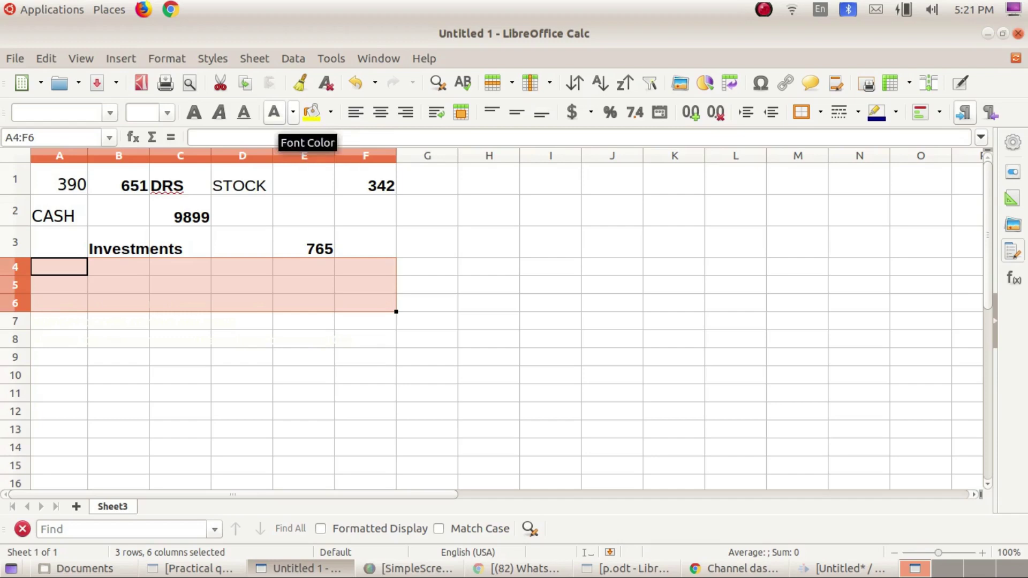
left_click(293, 112)
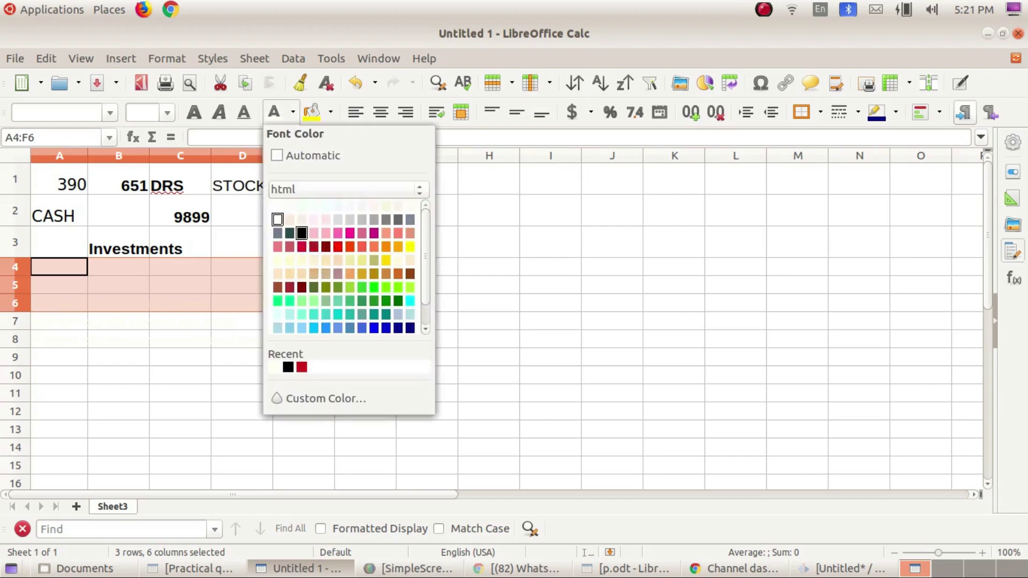
left_click(302, 233)
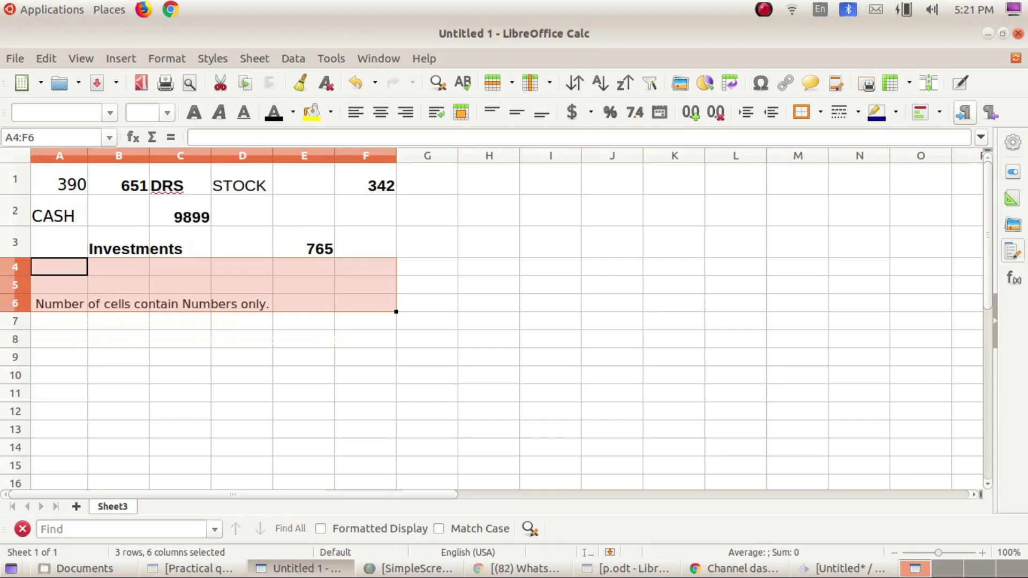
Enter the formula =count(A1:G3) in G6 to count the cells containing only numbers.
left_click(303, 304)
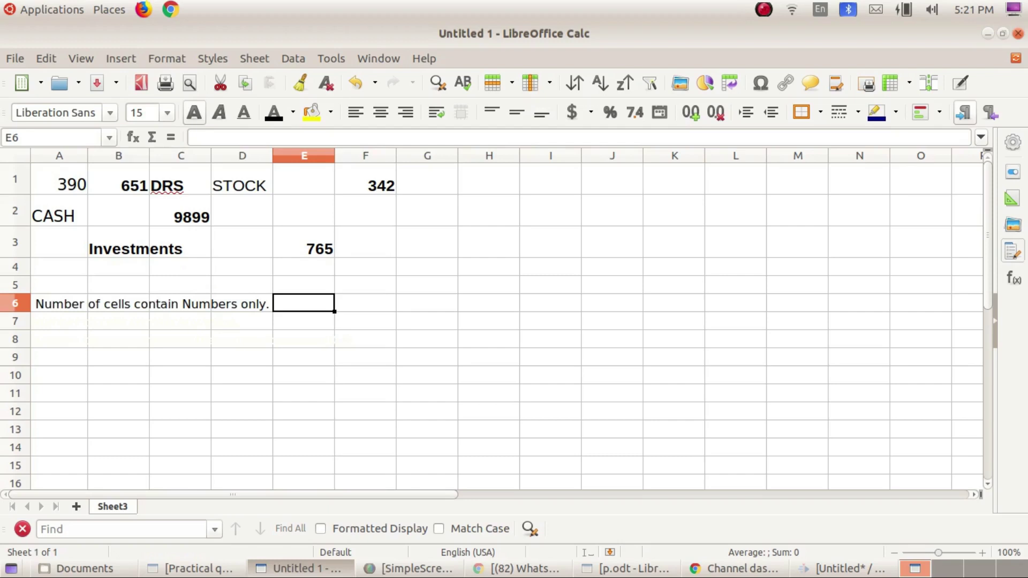
left_click(427, 303)
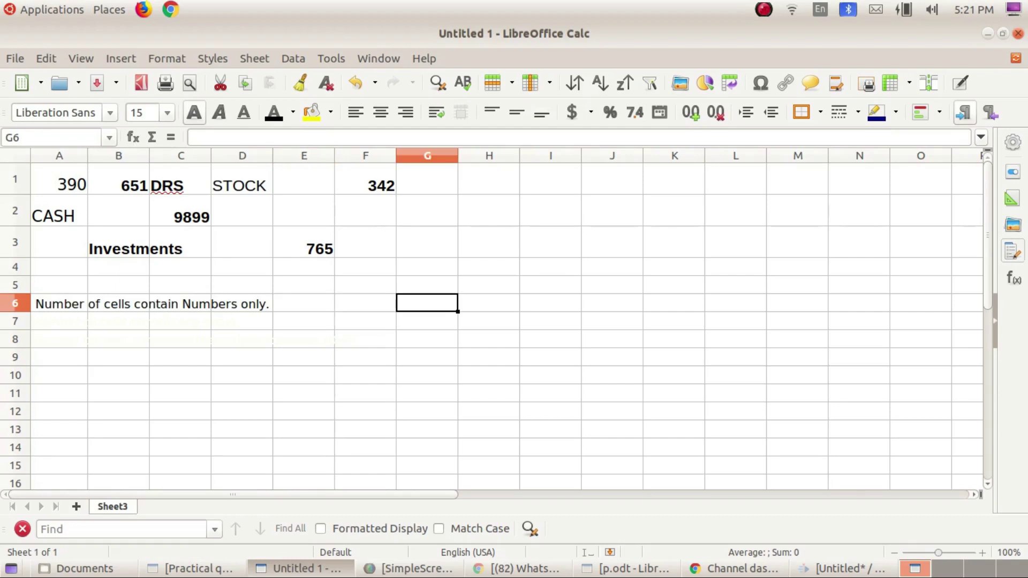
type("=")
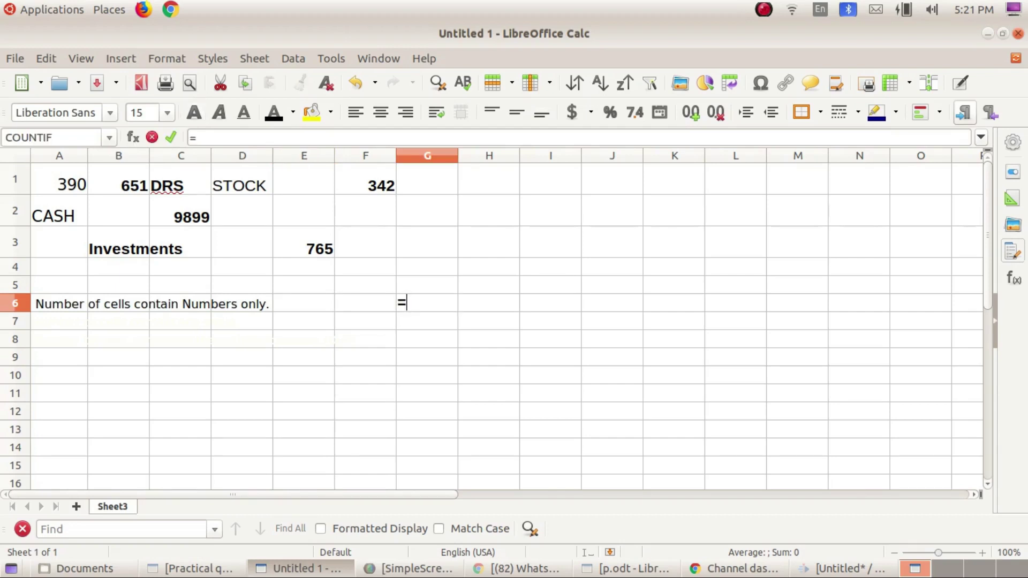
type("count")
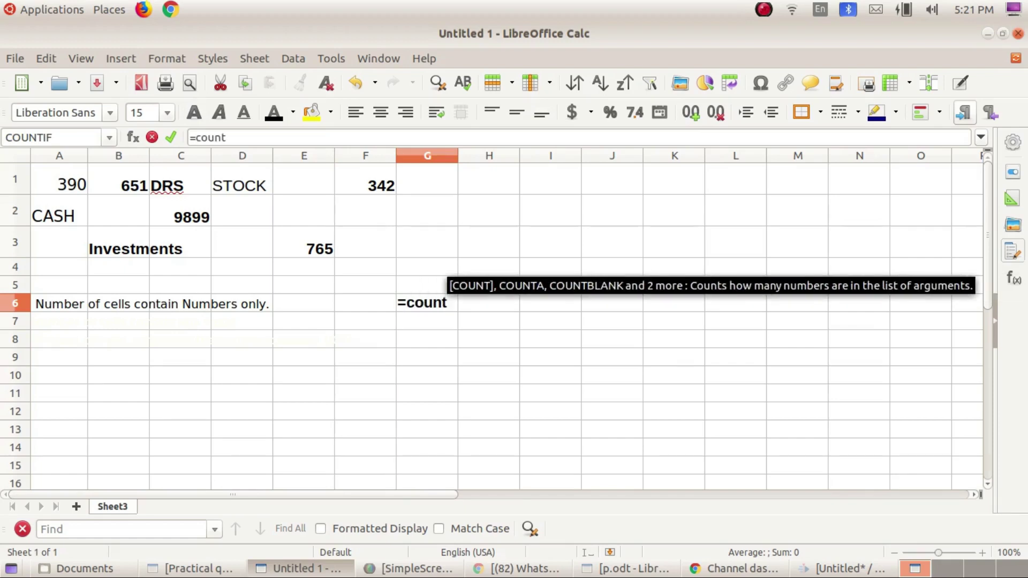
type("(")
left_click_drag(56, 179, 455, 256)
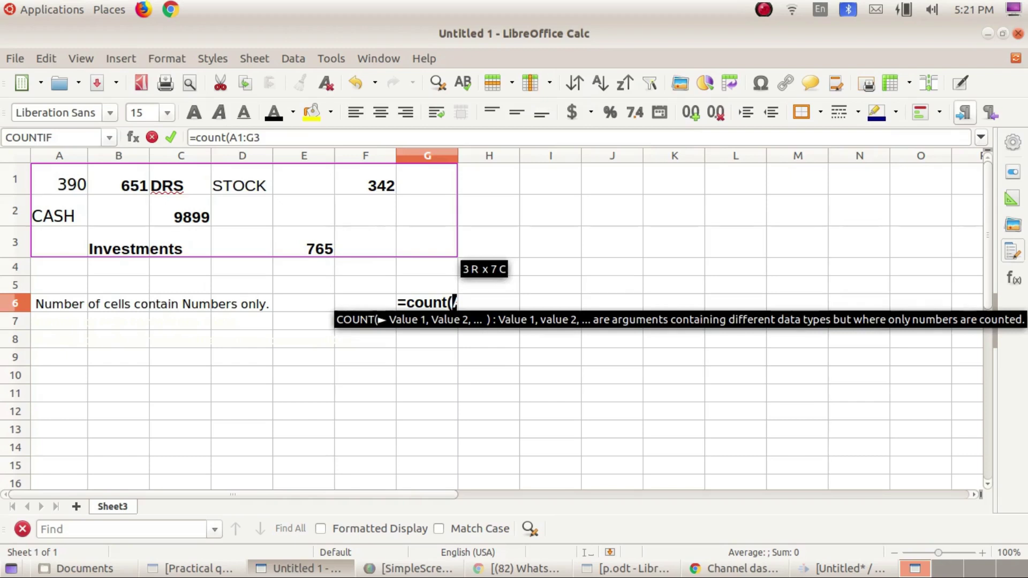
type(")")
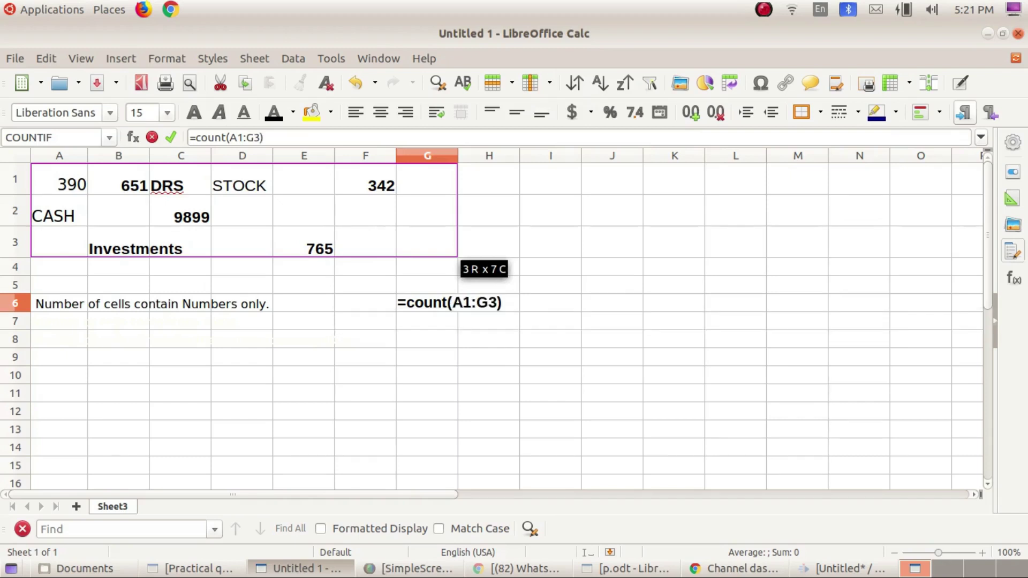
key("Return")
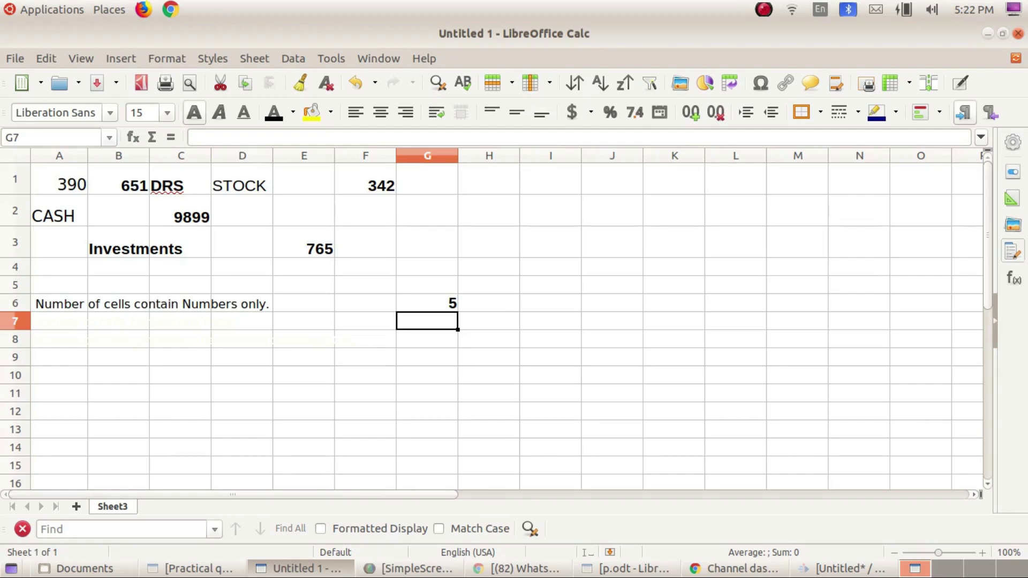
Set the font color of A7:G7 to black and enter the formula =counta(A1:G3) in G7.
left_click_drag(59, 321, 428, 322)
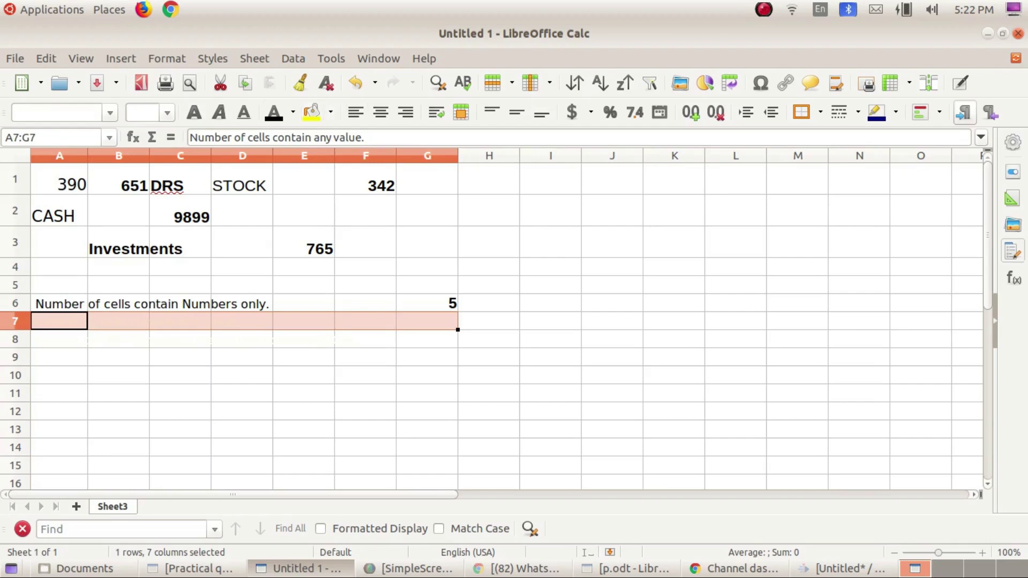
left_click(273, 113)
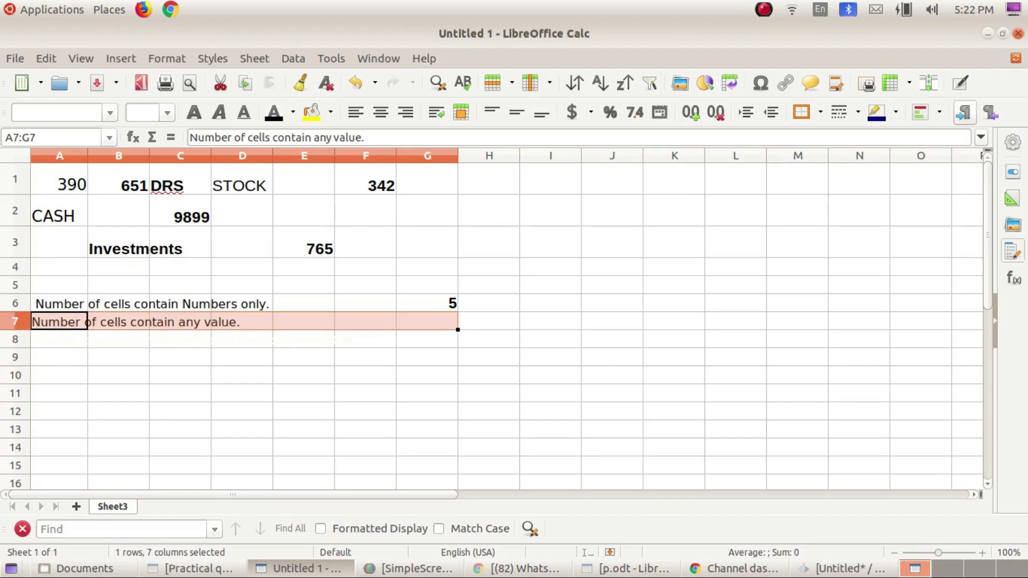
left_click(427, 321)
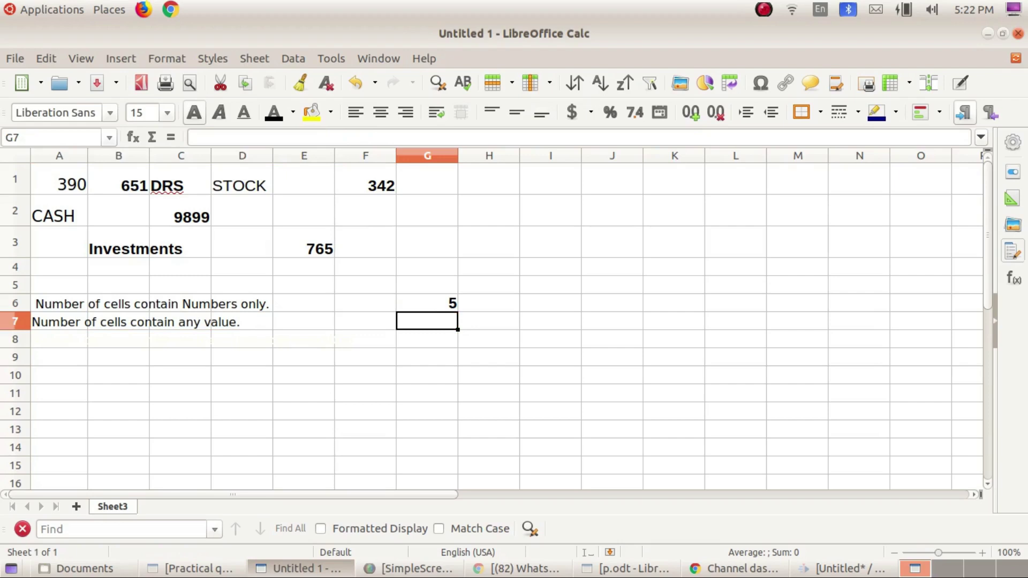
type("=count")
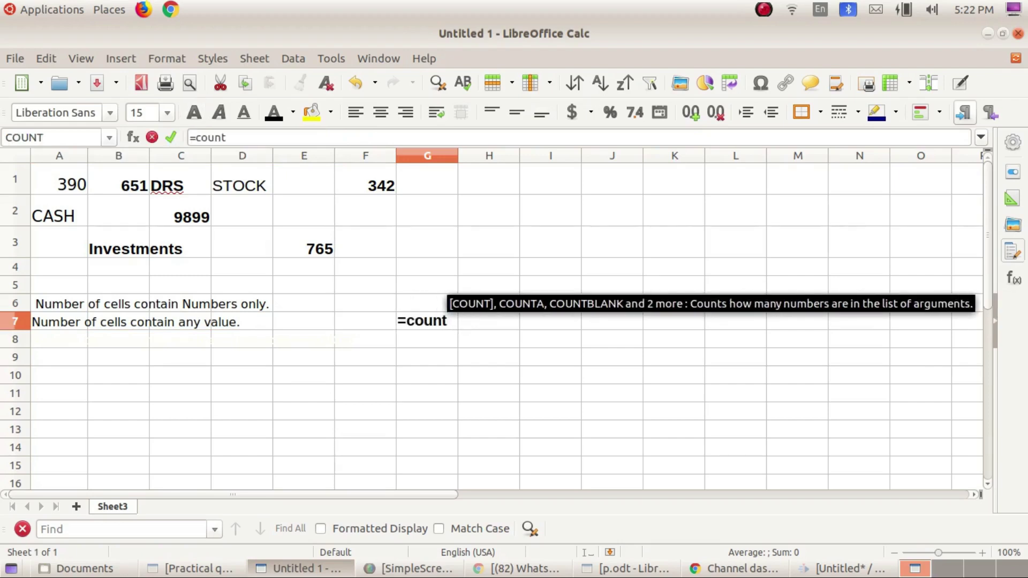
type("a")
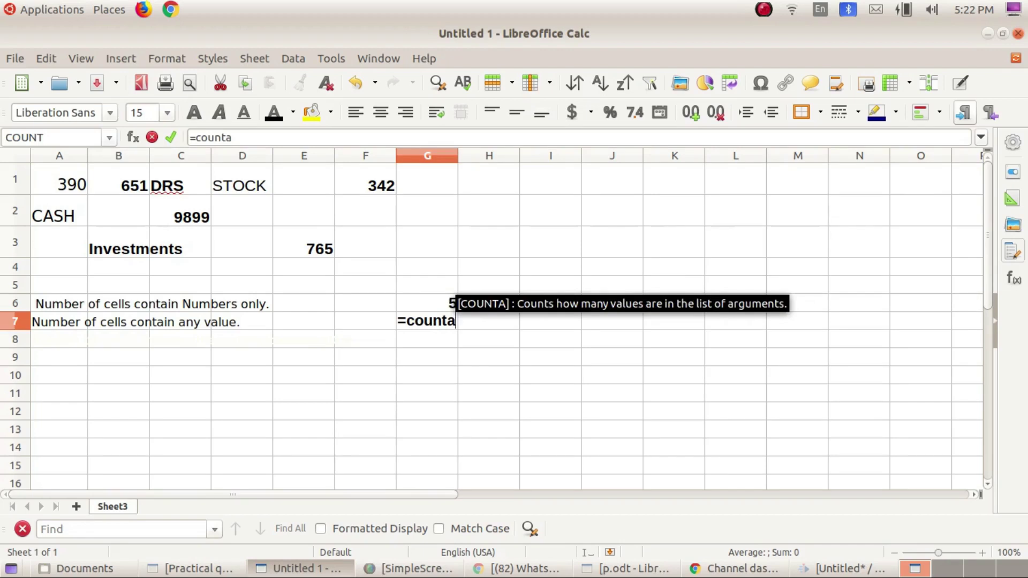
type("(")
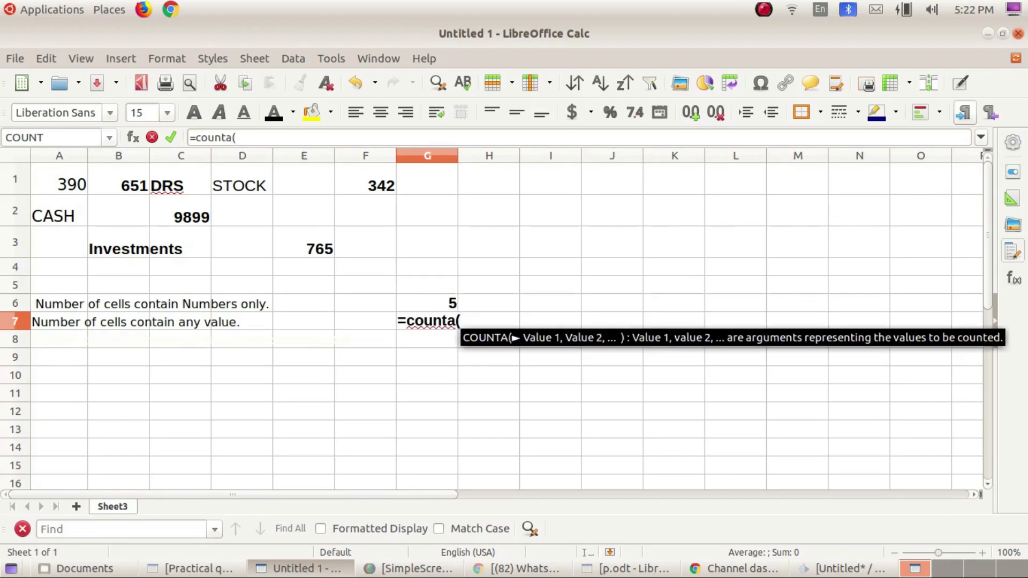
left_click(59, 179)
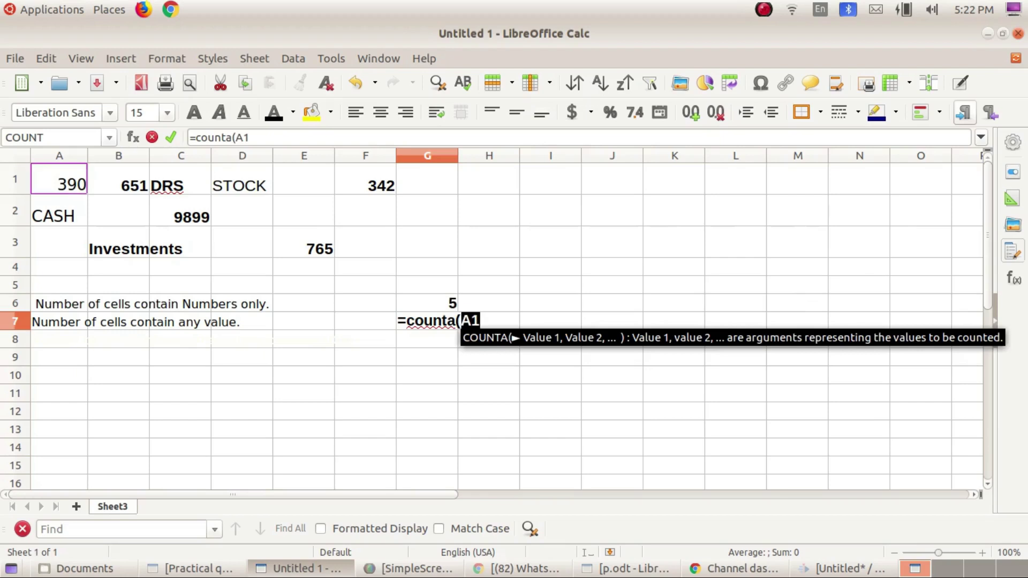
left_click_drag(59, 182, 452, 252)
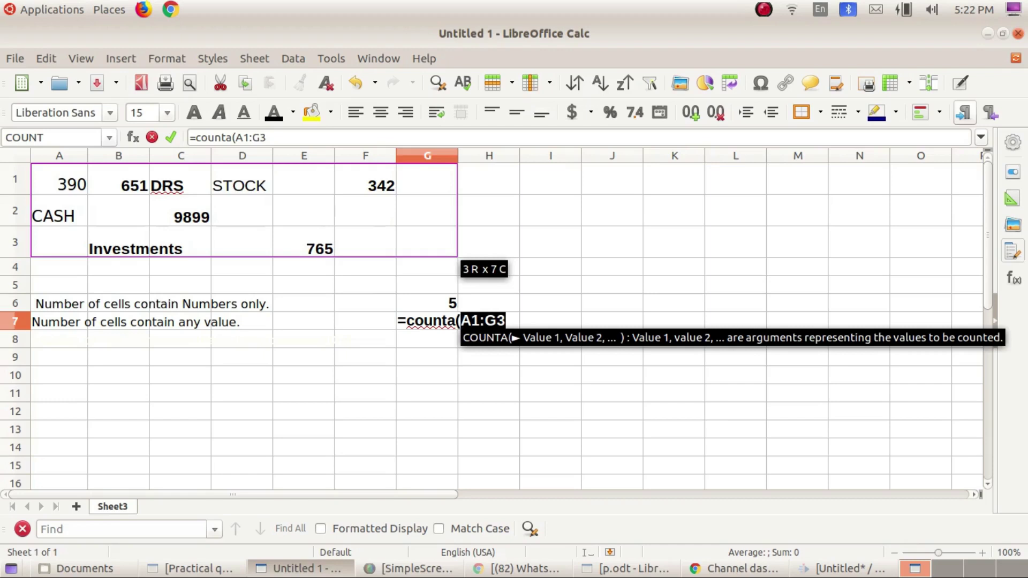
type(")")
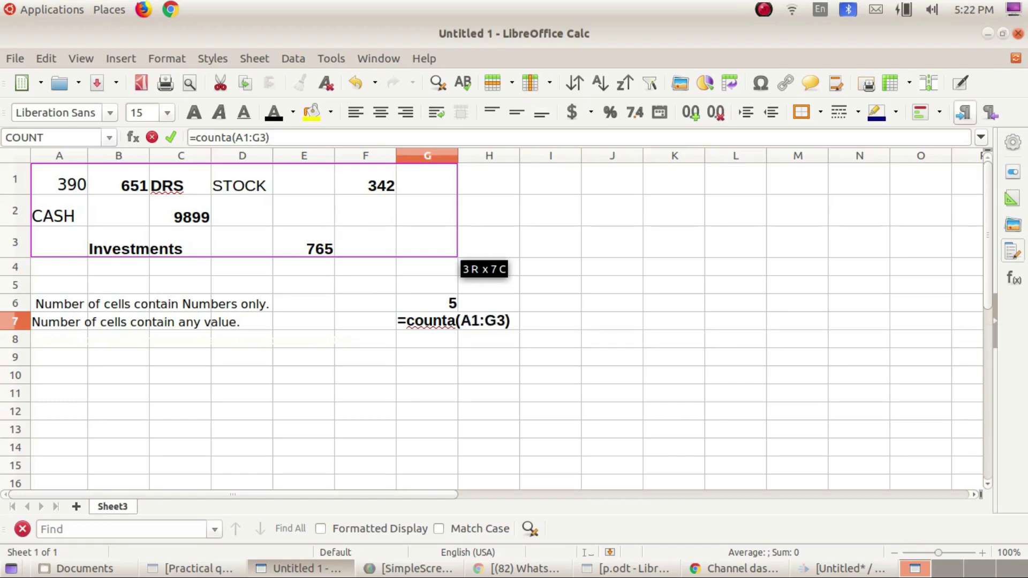
key("Return")
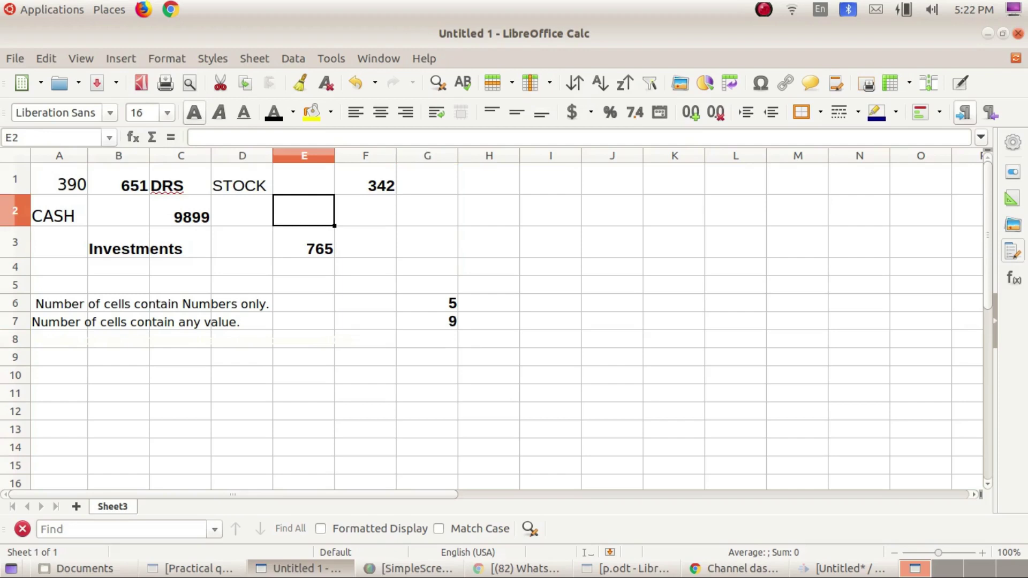
Test the any-value count by entering "." in cell E2 and replacing it with "a".
type(".")
key("Return")
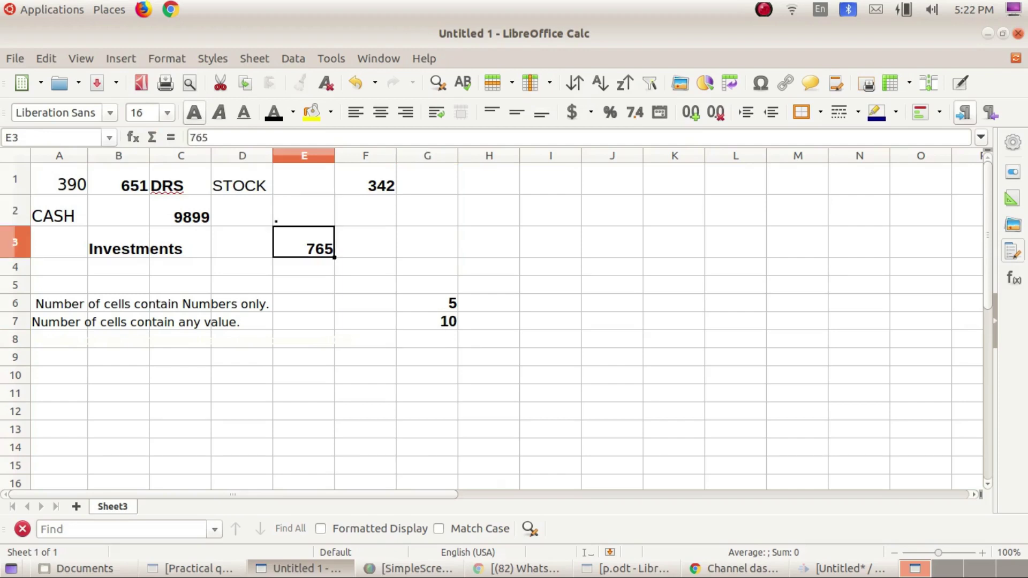
left_click(303, 210)
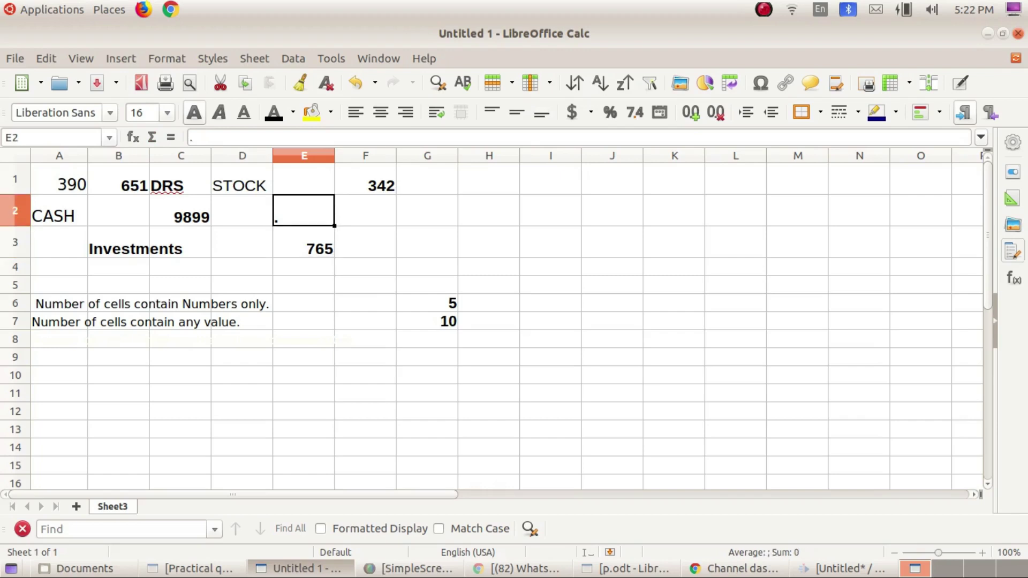
type("a")
key("Return")
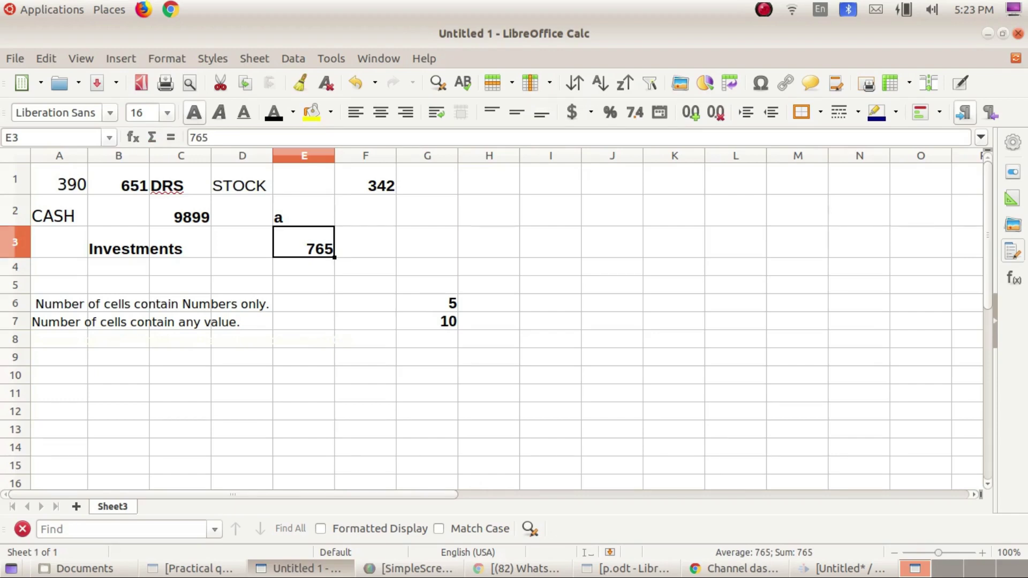
Set the font color of cells A8:F8 to black to reveal the question about values exceeding 1000.
left_click_drag(59, 339, 365, 339)
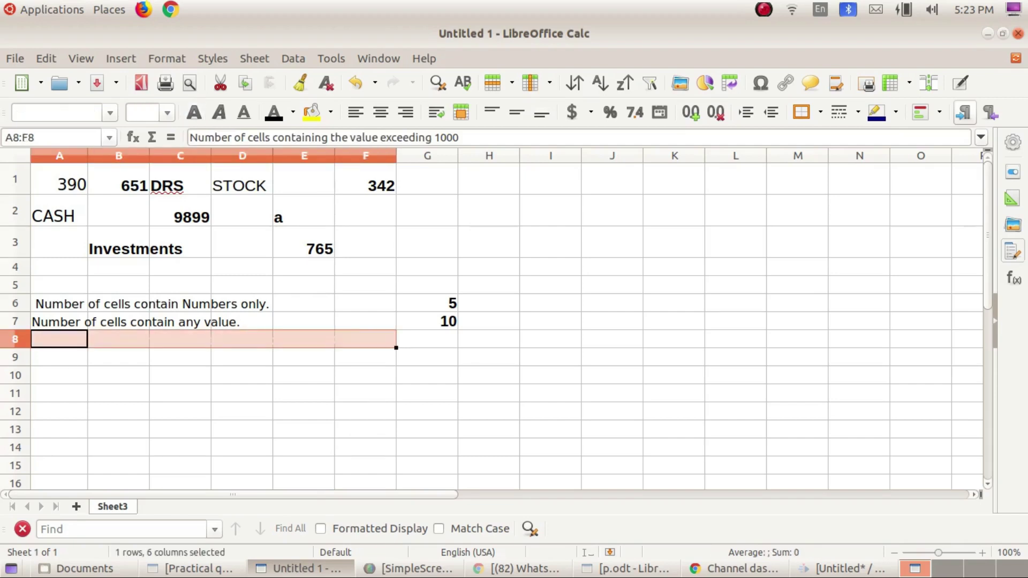
left_click(274, 112)
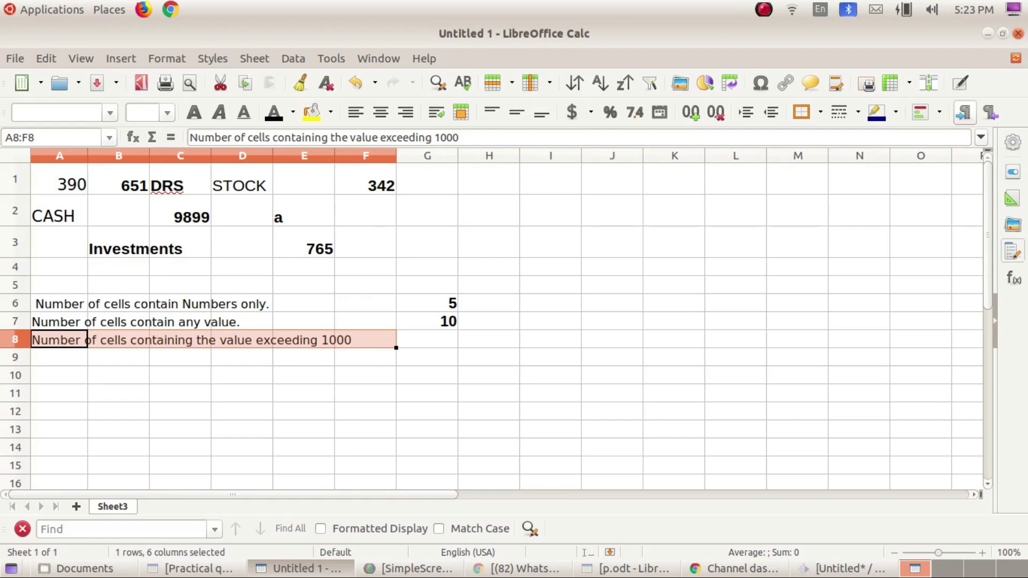
Try to start a countif( formula in G8 for the range A1:G3.
left_click(426, 339)
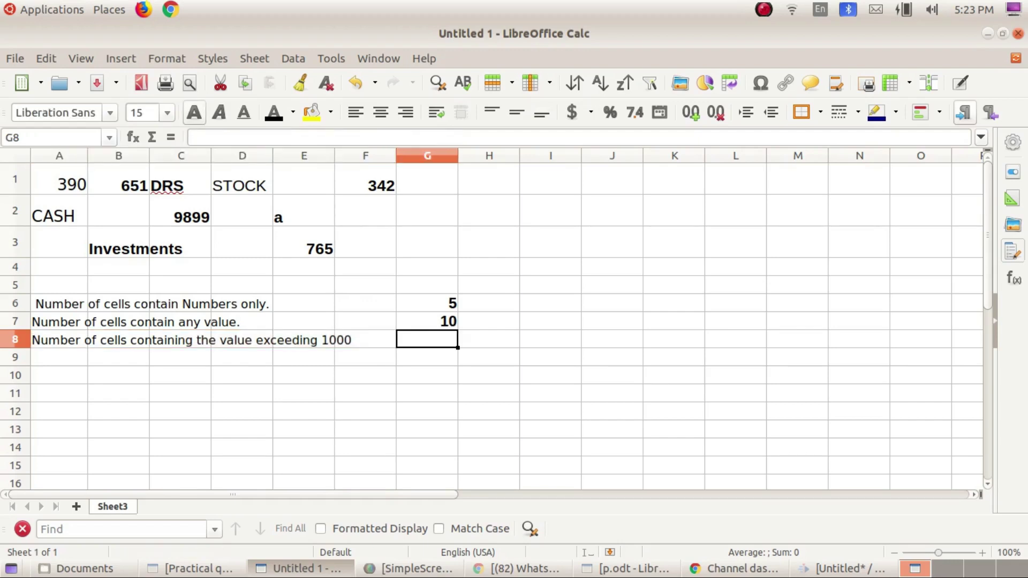
type("co")
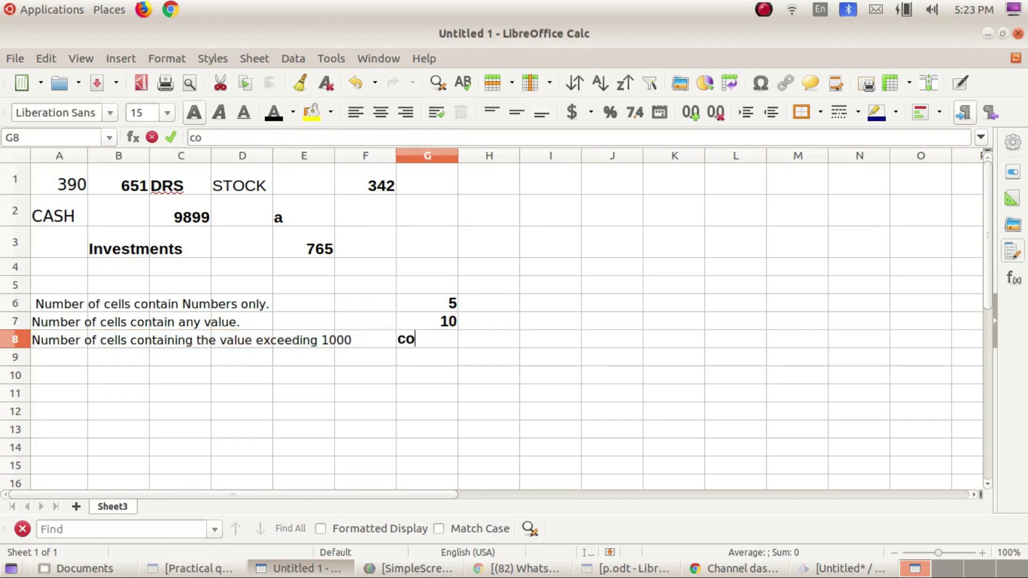
type("untif")
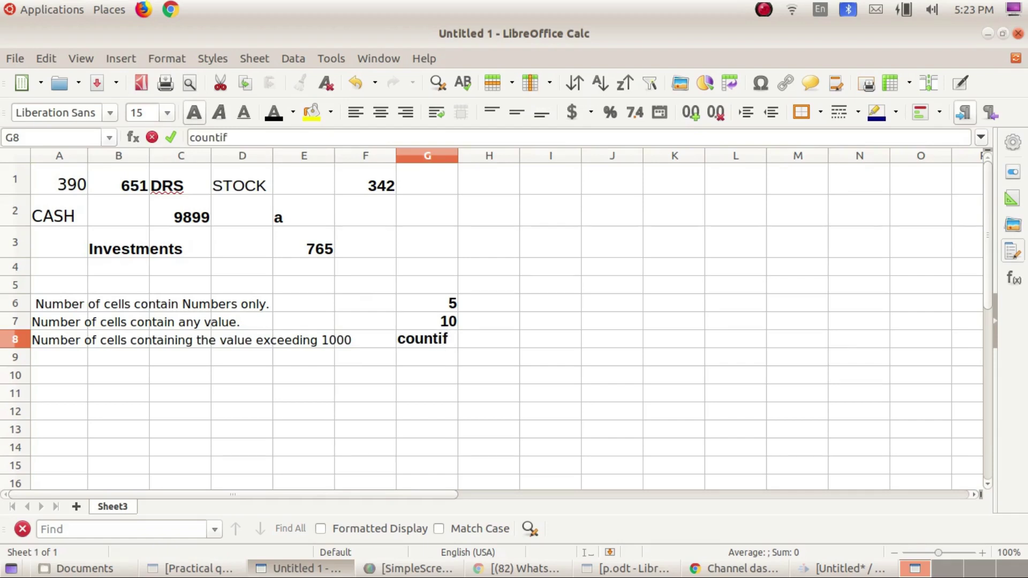
type("(")
left_click_drag(59, 185, 395, 256)
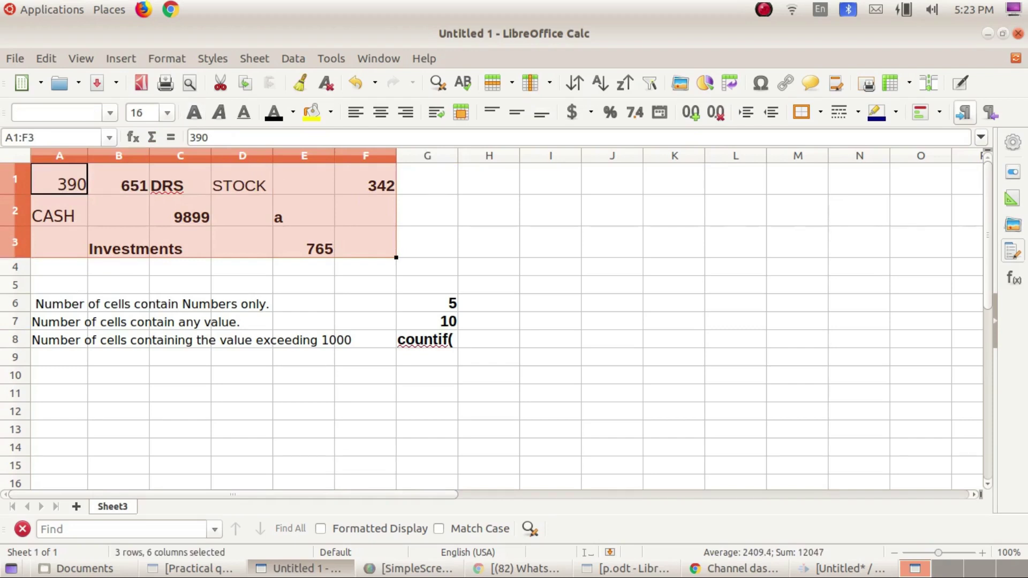
left_click_drag(395, 256, 427, 251)
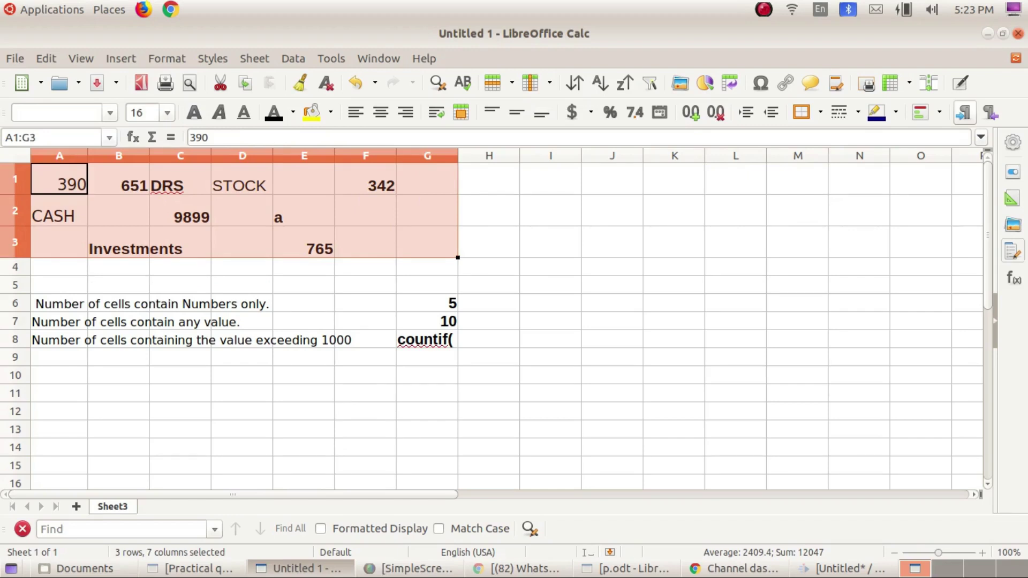
type(",")
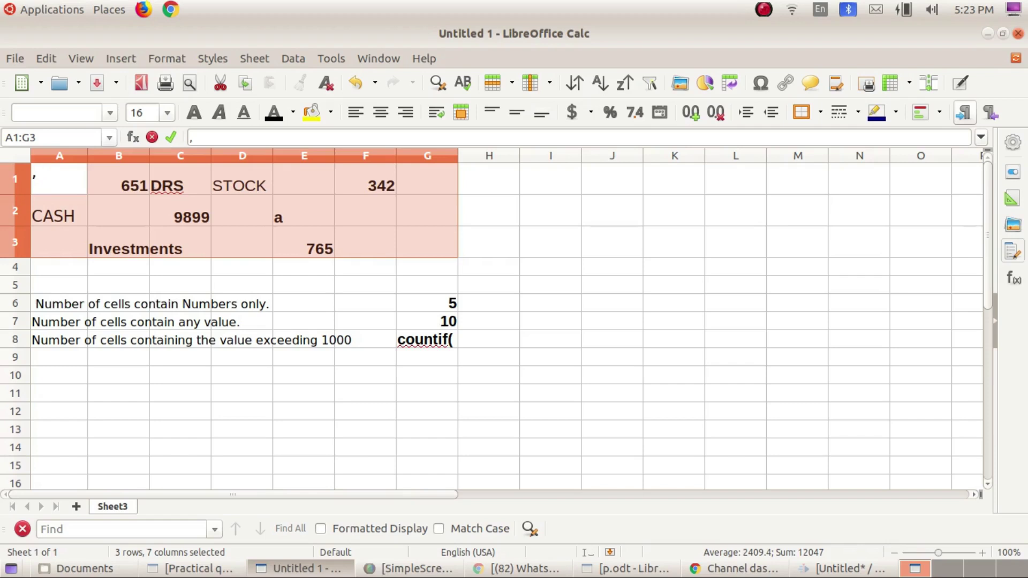
Correct the entry in G8 to start with =countif( and supply A1:G3 as its range argument.
left_click(427, 339)
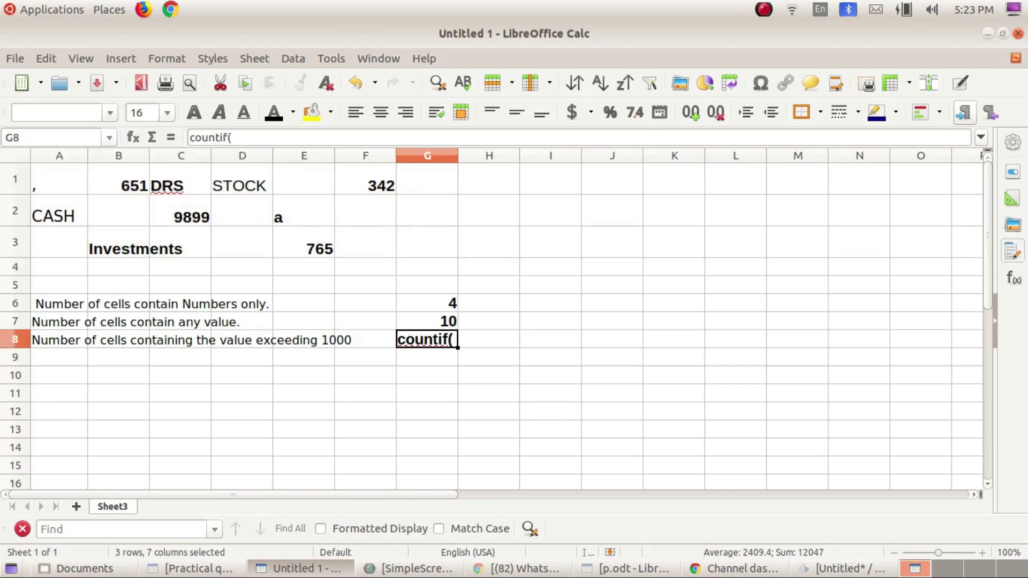
double_click(399, 339)
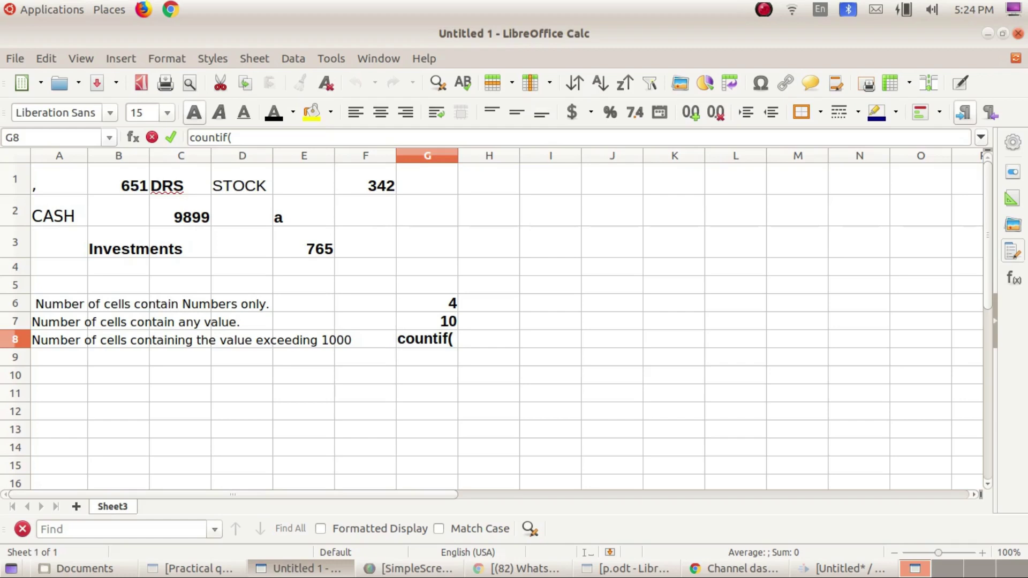
type("=")
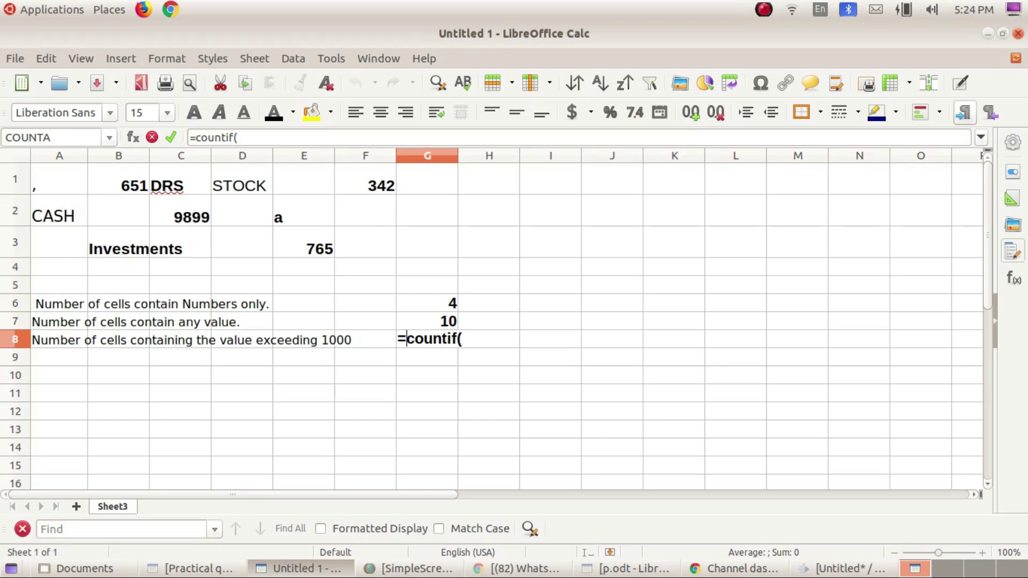
left_click(461, 338)
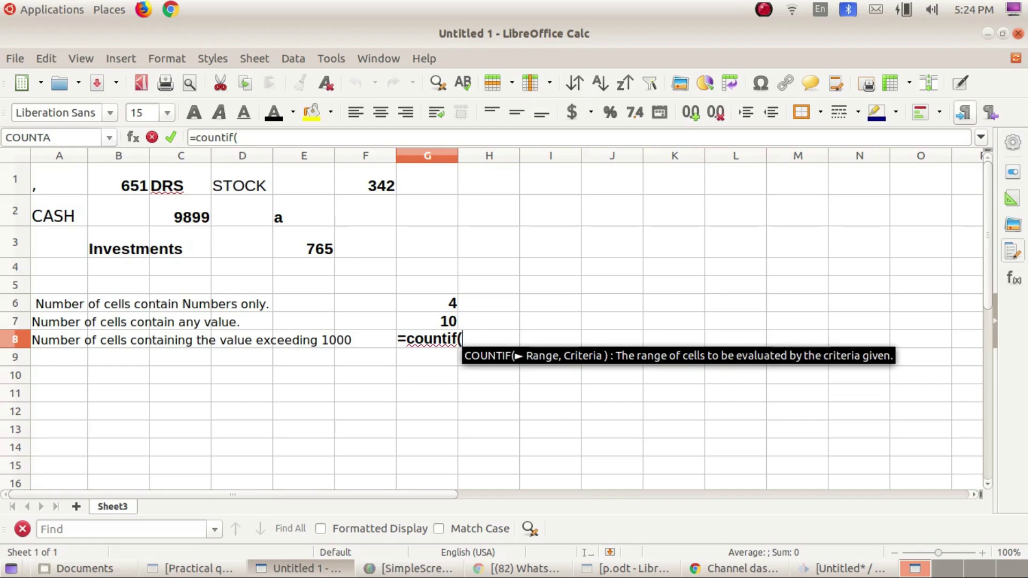
left_click_drag(54, 179, 452, 252)
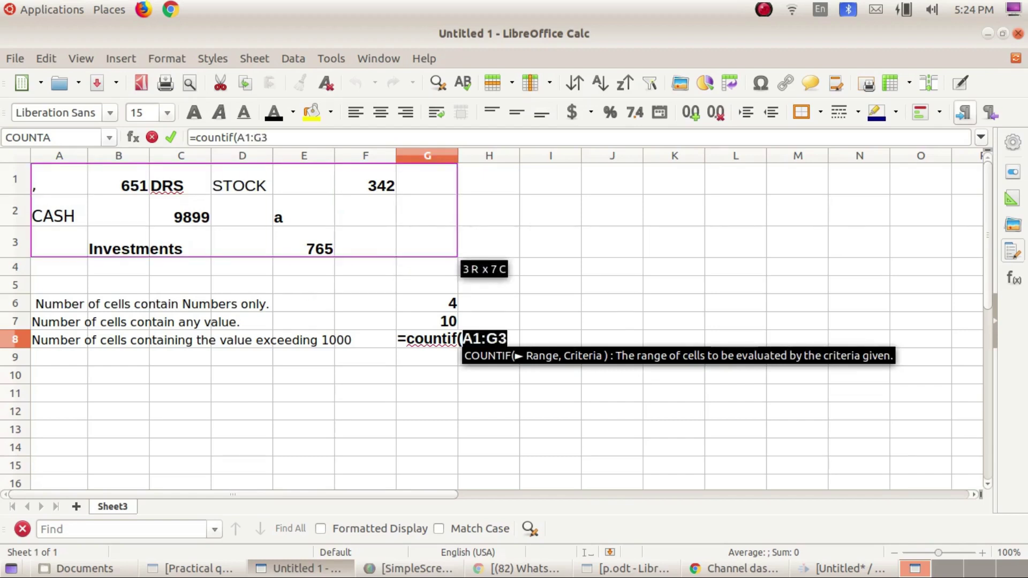
type(",")
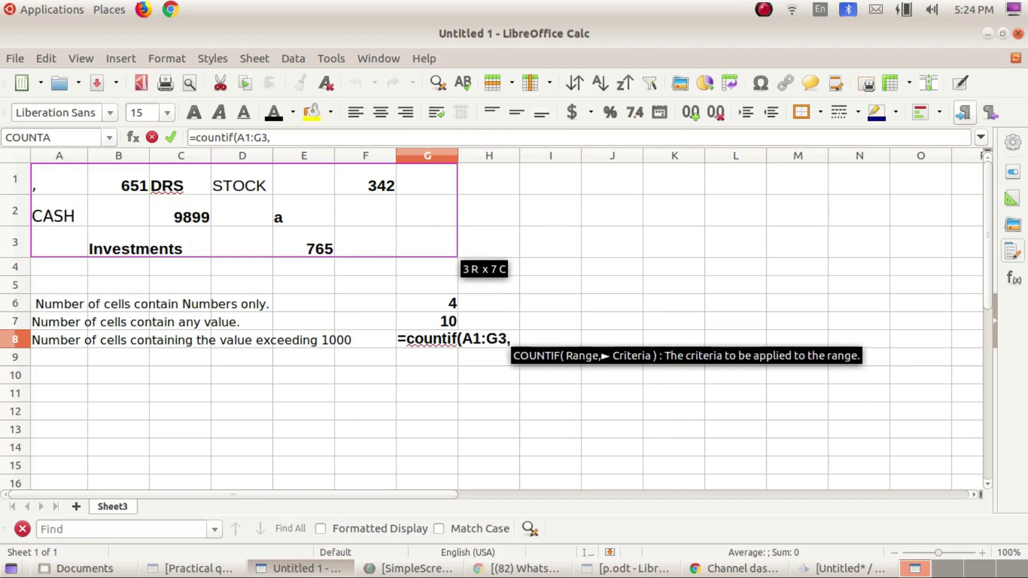
type(">1000")
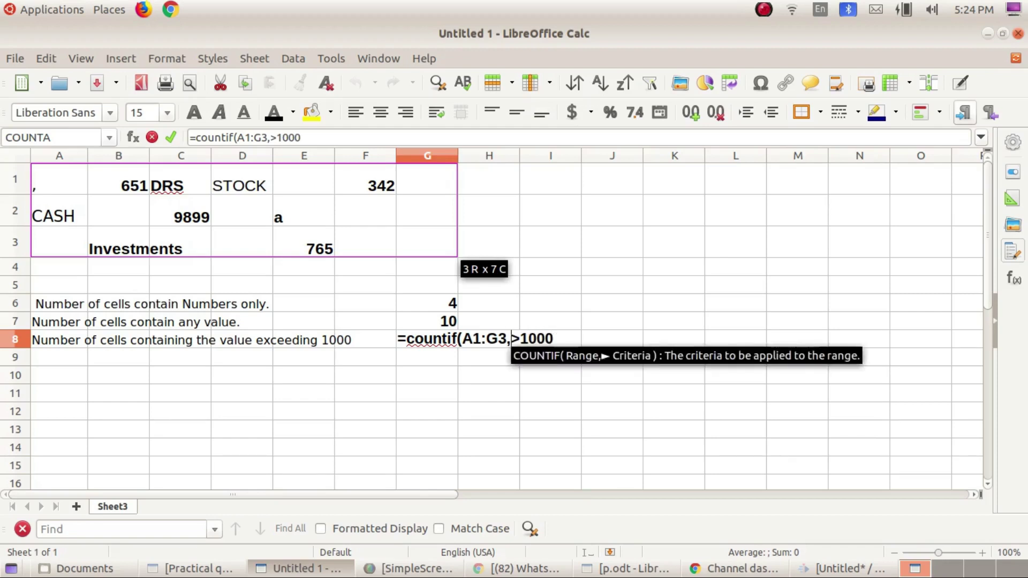
type("\"")
Complete the G8 formula with the quoted criterion ">1000" and a closing parenthesis.
key("End")
type("\"")
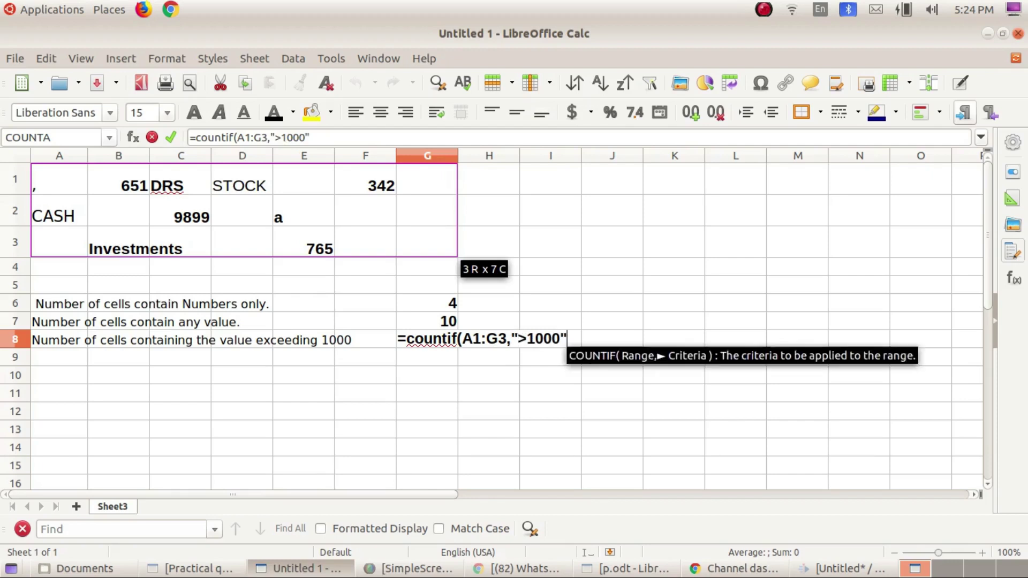
type(")")
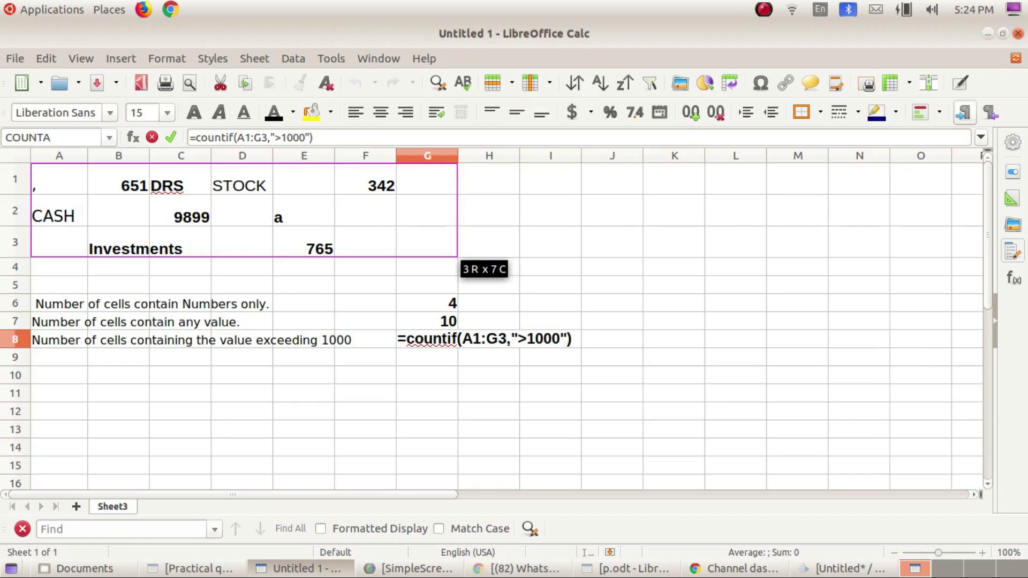
key("Return")
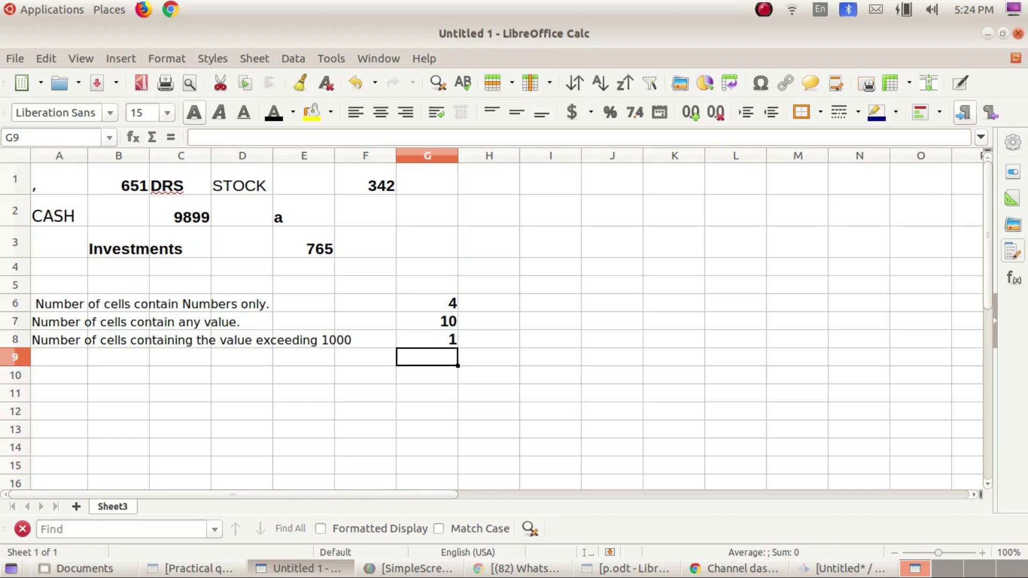
Test the exceeding-1000 count by entering 2500 in G3, and review the formula in G8.
left_click(427, 242)
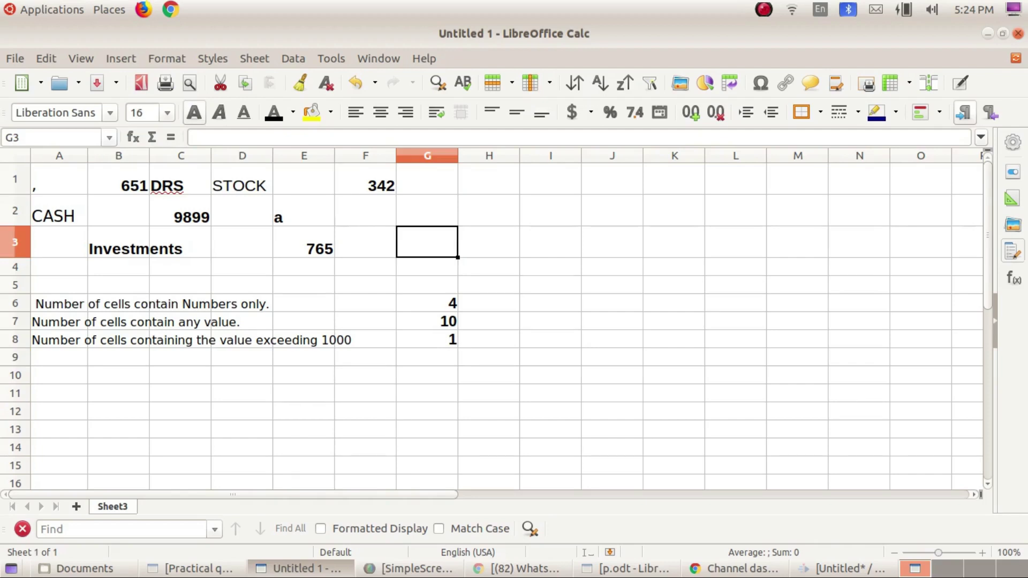
type("2500")
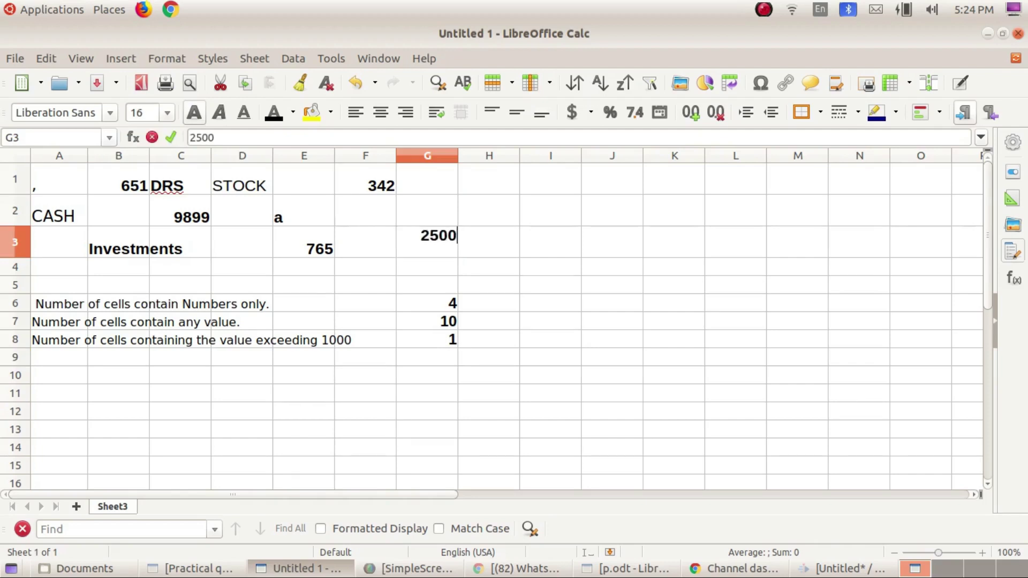
key("Return")
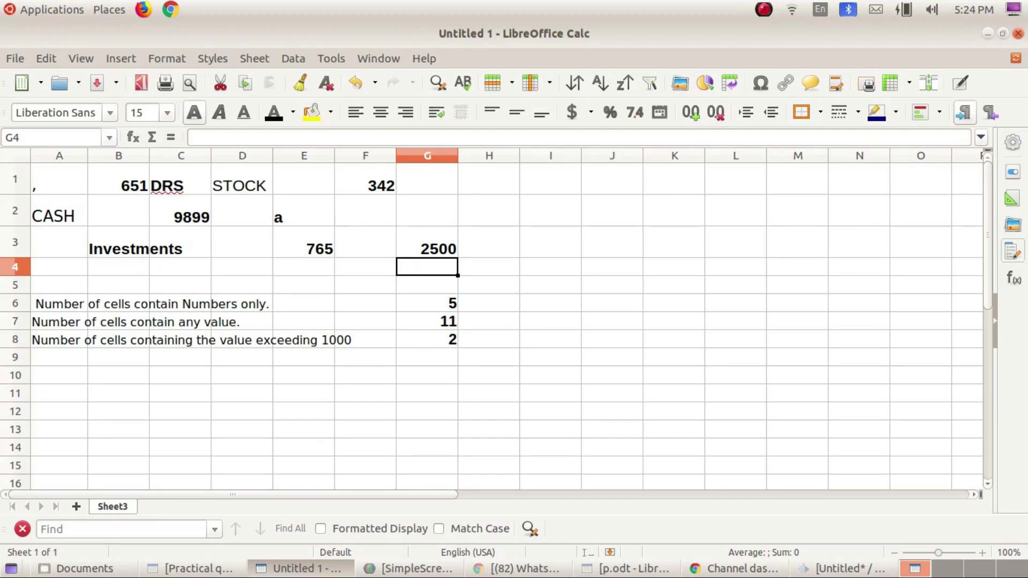
double_click(443, 339)
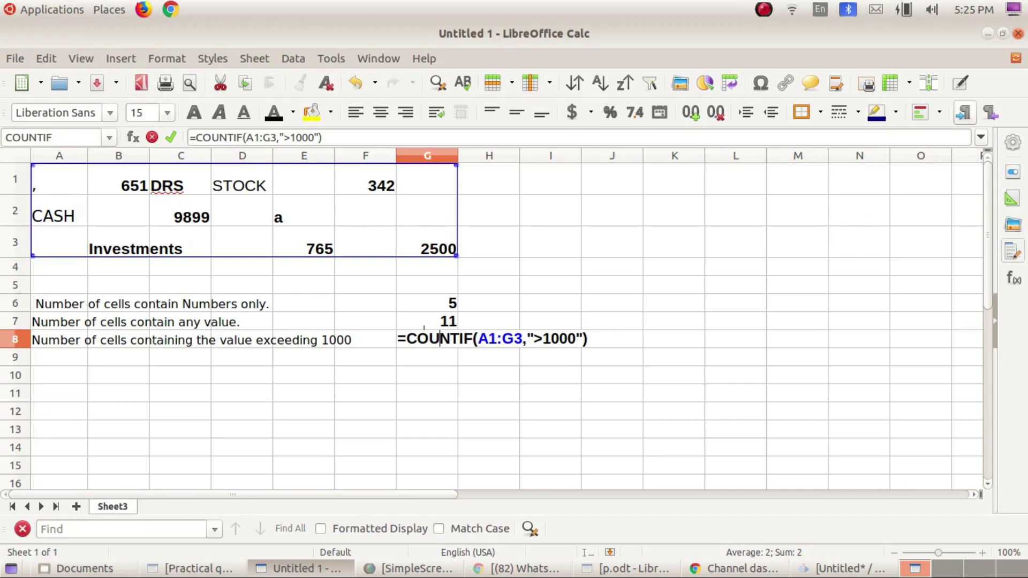
key("Return")
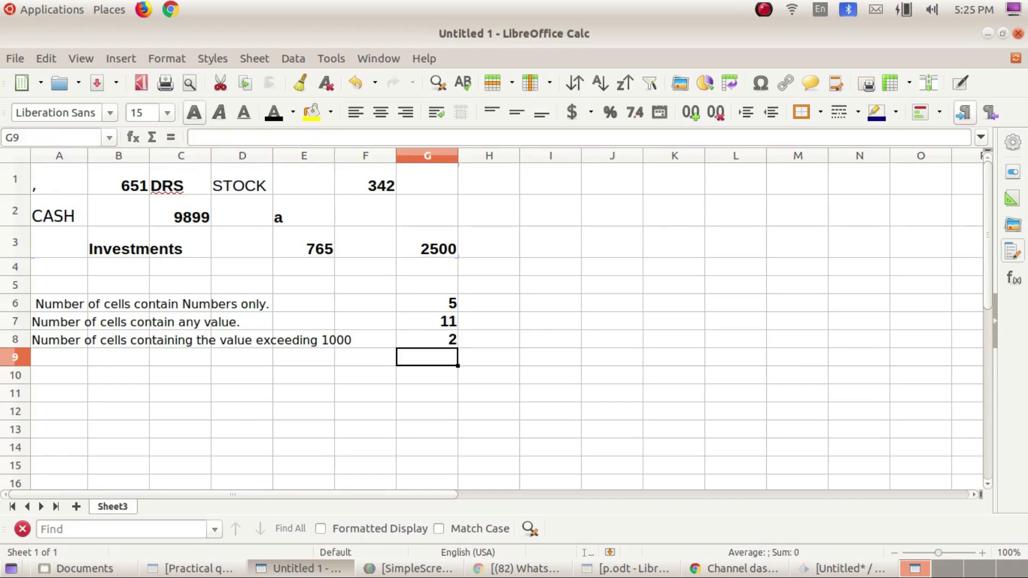
Look through the open windows and switch to the p.odt document in LibreOffice Writer.
left_click(987, 34)
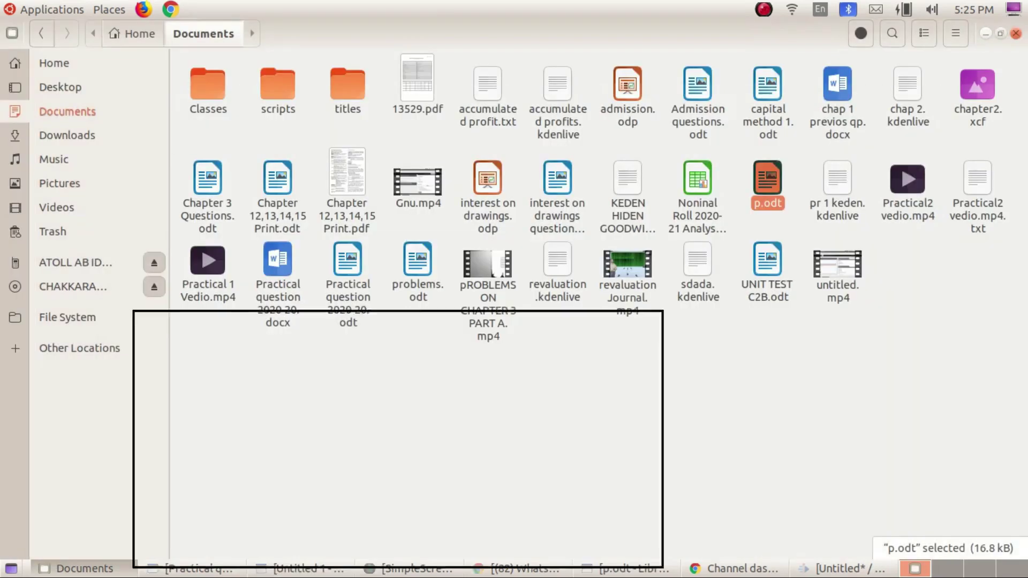
left_click(843, 569)
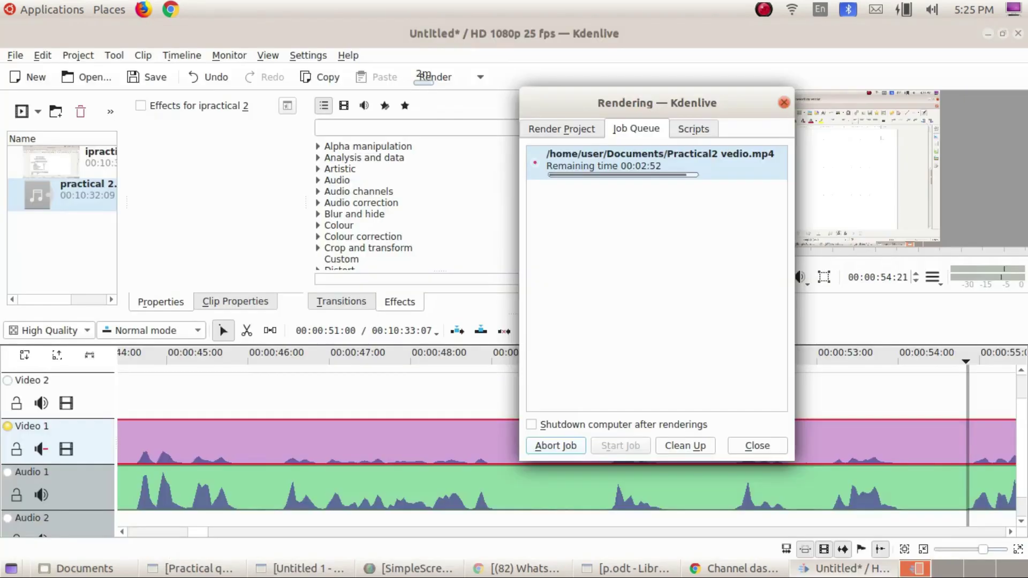
left_click(843, 569)
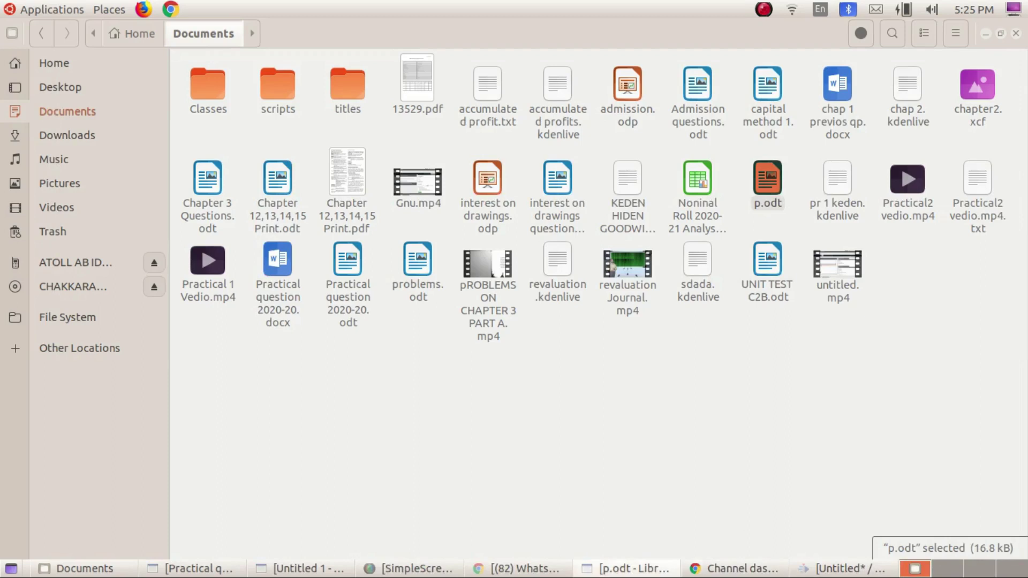
left_click(198, 568)
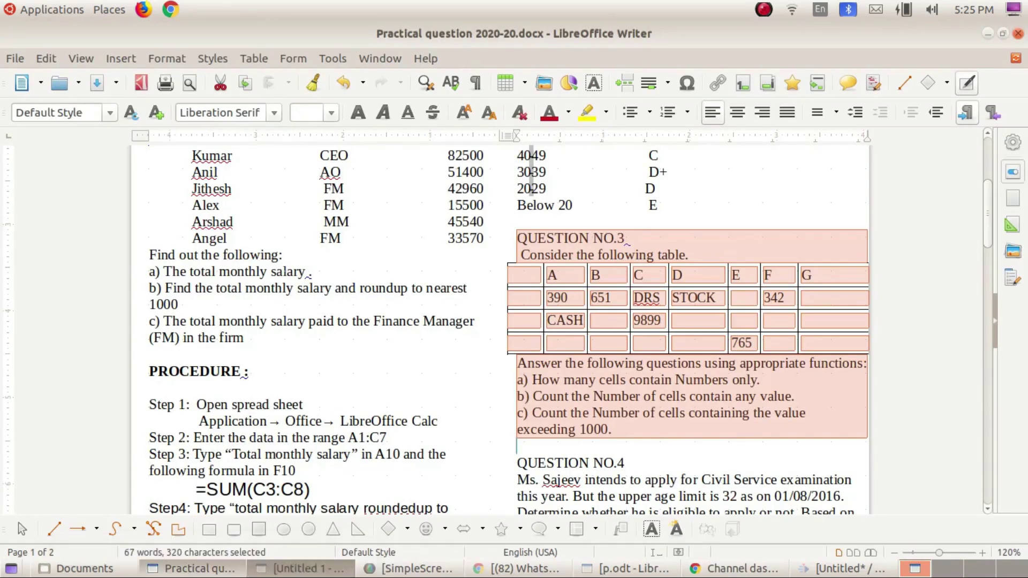
left_click(300, 569)
left_click(198, 568)
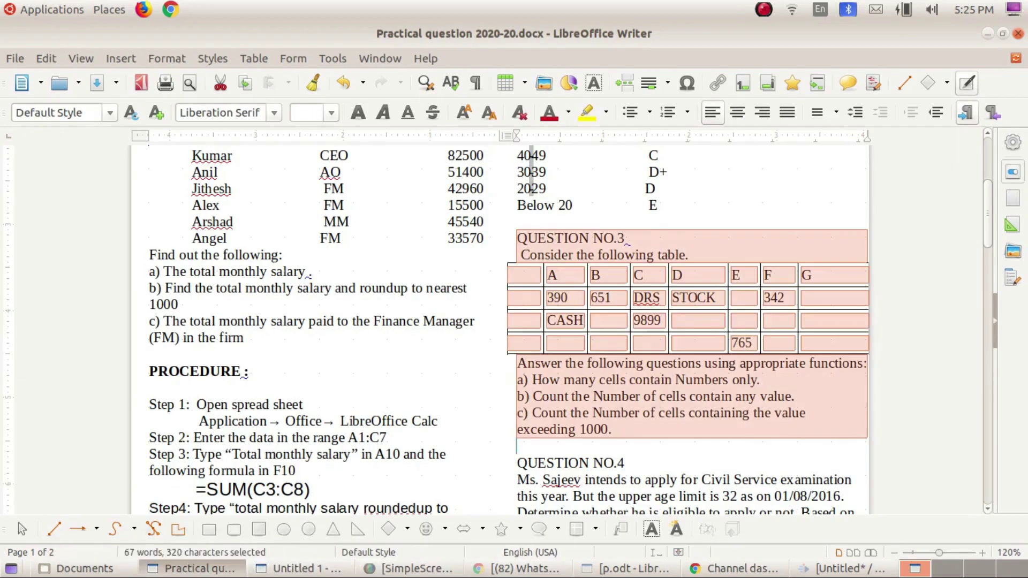
left_click(626, 569)
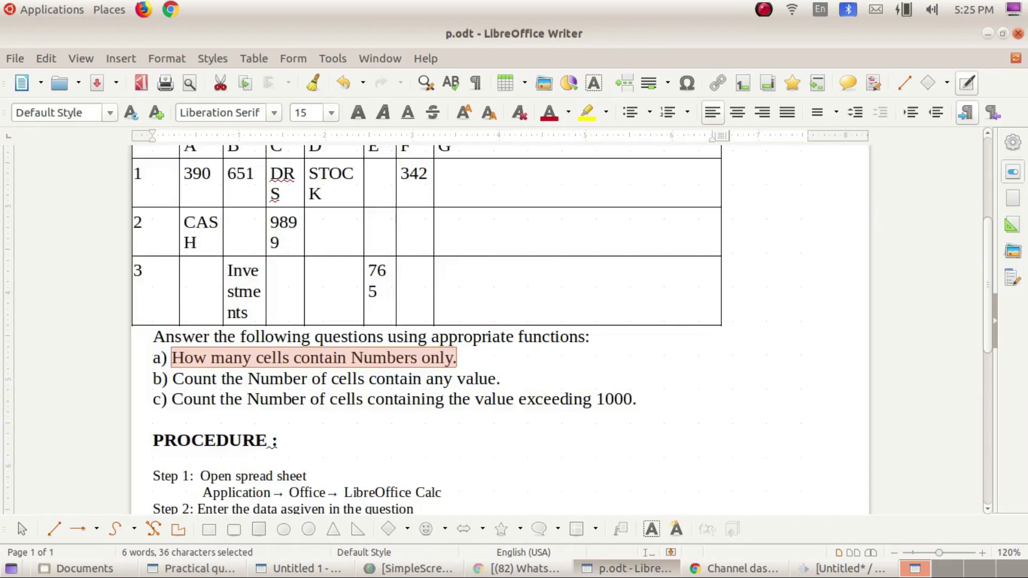
Review the count functions table, its three questions and the procedure steps in p.odt.
scroll(498, 321, "up", 3)
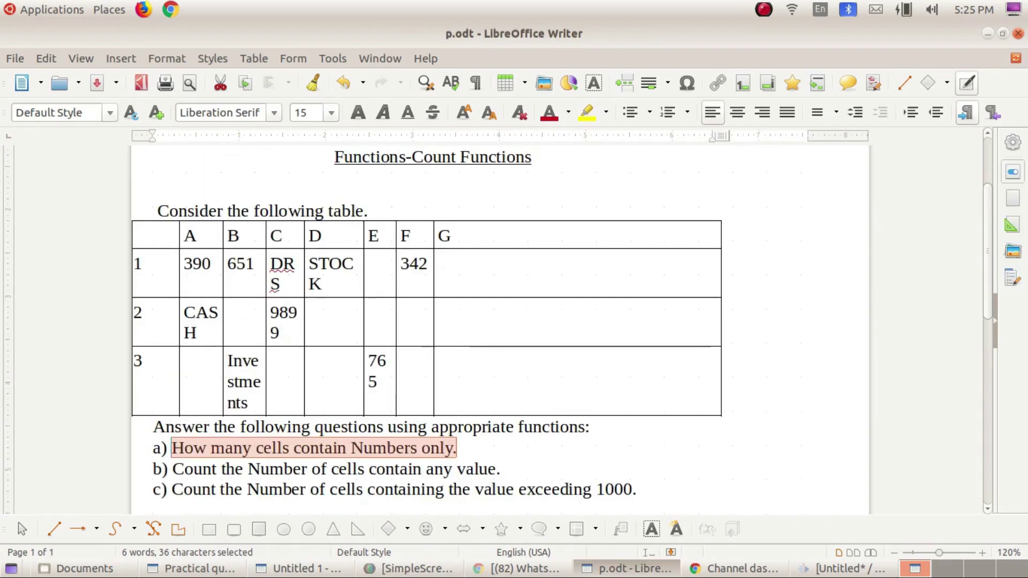
scroll(498, 321, "down", 6)
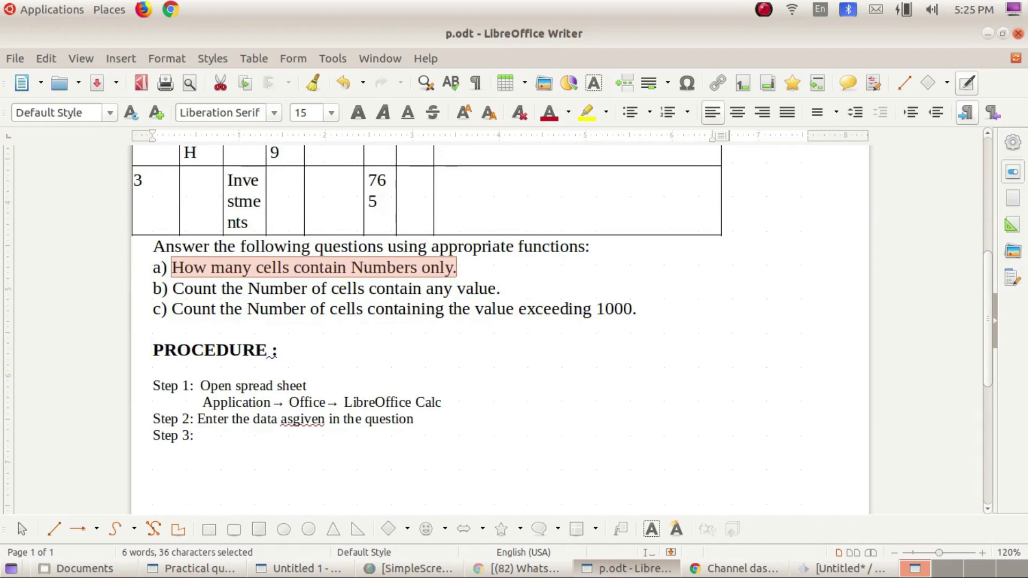
scroll(498, 321, "down", 1)
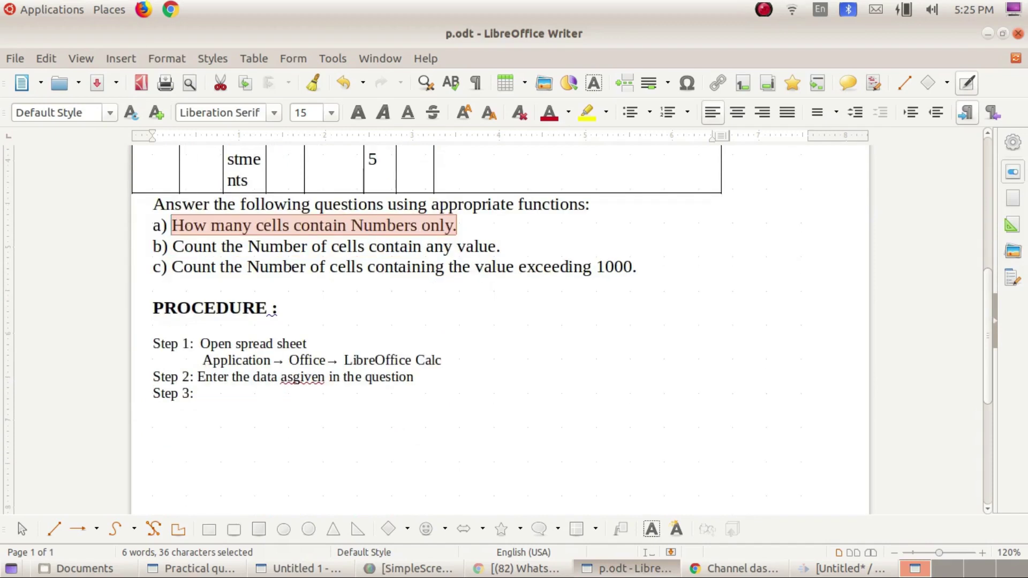
scroll(498, 321, "down", 3)
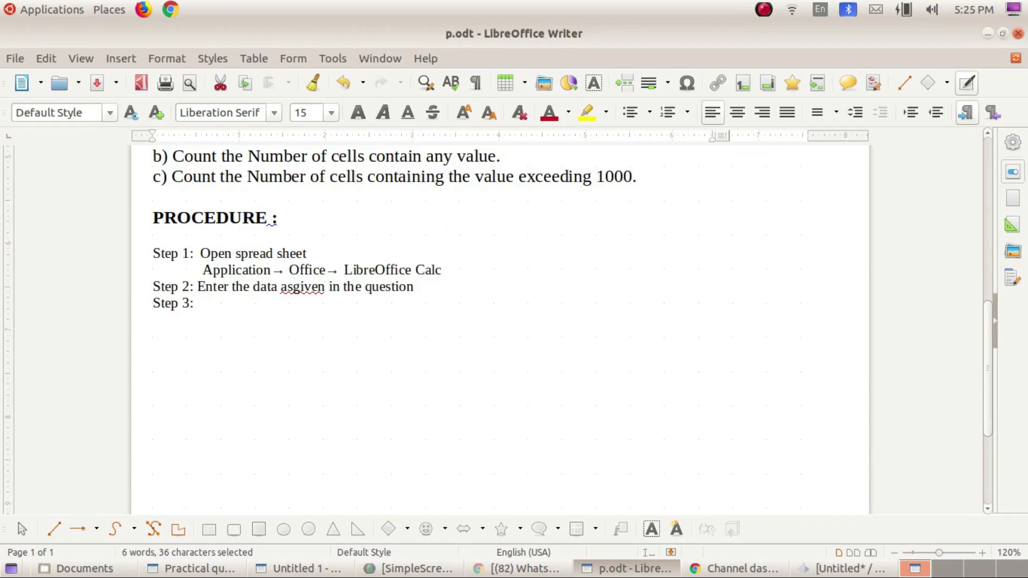
scroll(501, 321, "up", 1)
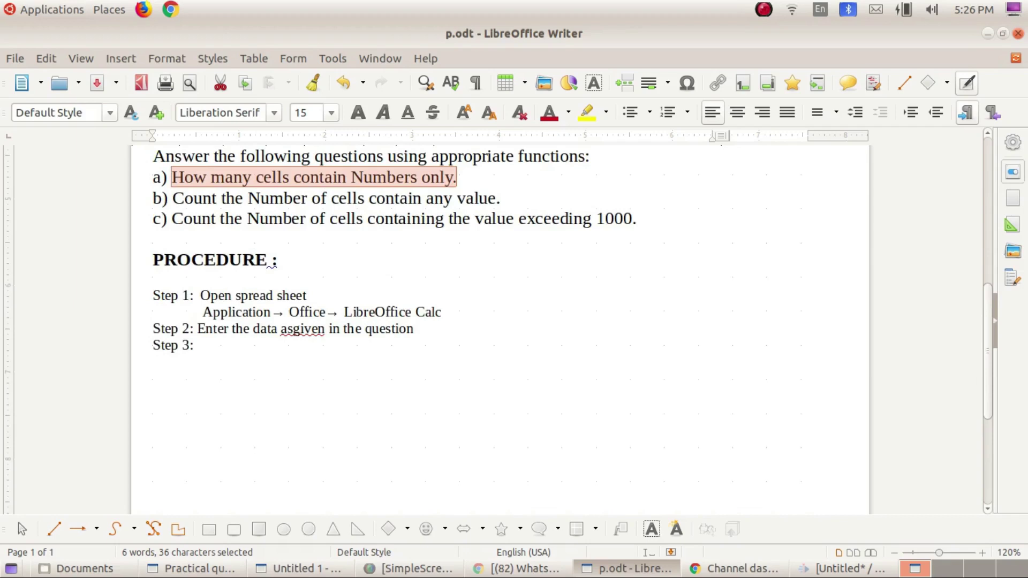
scroll(500, 322, "up", 3)
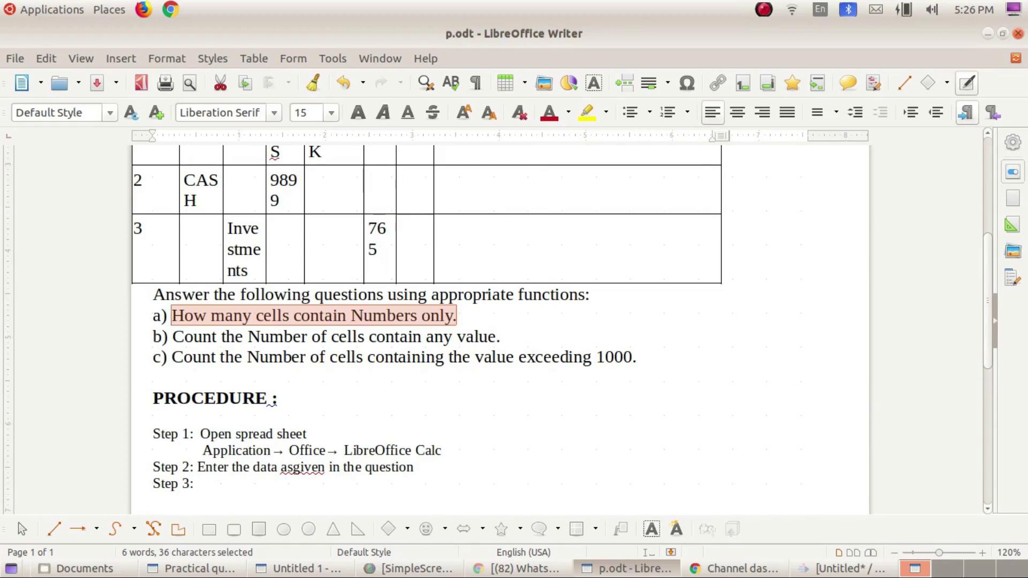
scroll(501, 321, "down", 3)
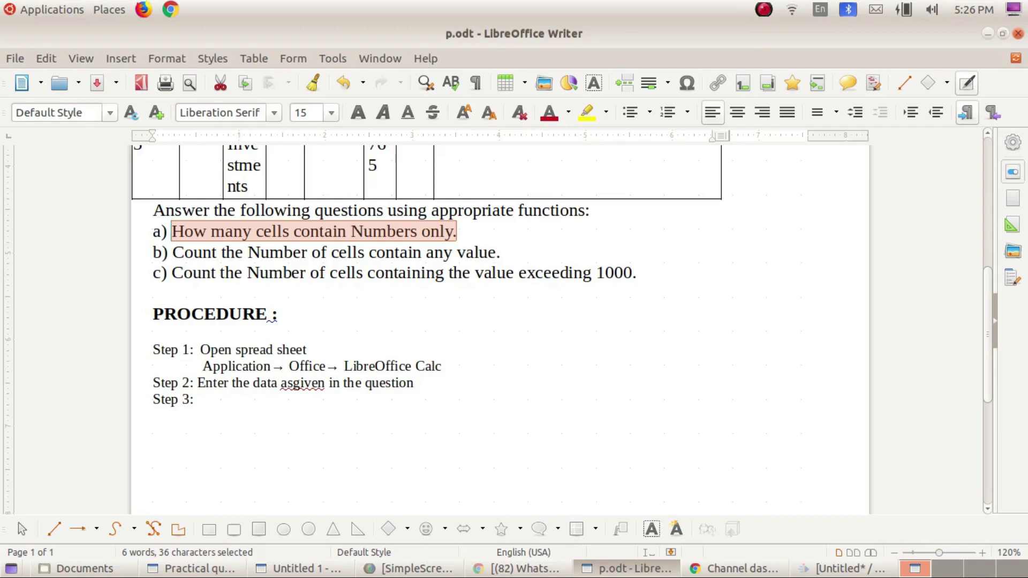
scroll(498, 321, "up", 6)
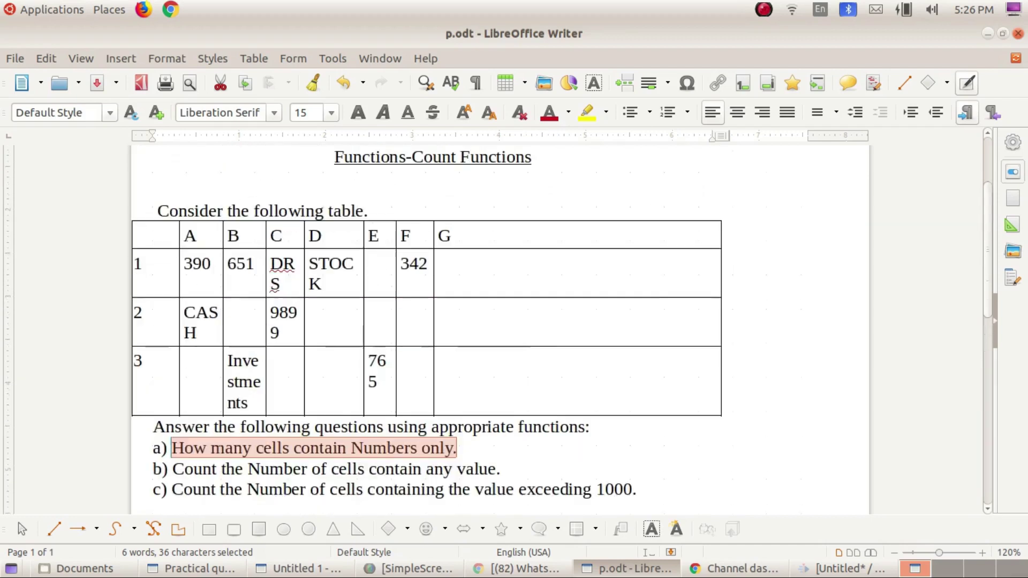